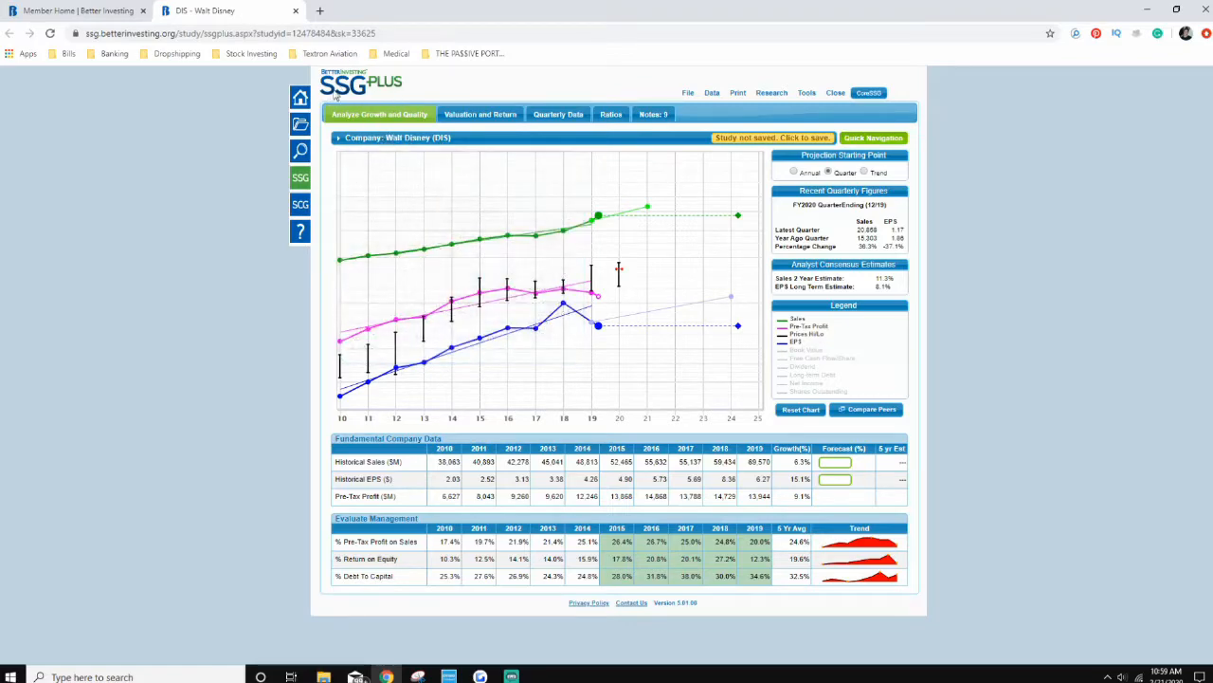
Step: Bring up the BetterInvesting member sentiment forecasts for Walt Disney and examine the list through to its average row
{"action": "mouse_move", "coordinate": [414, 143]}
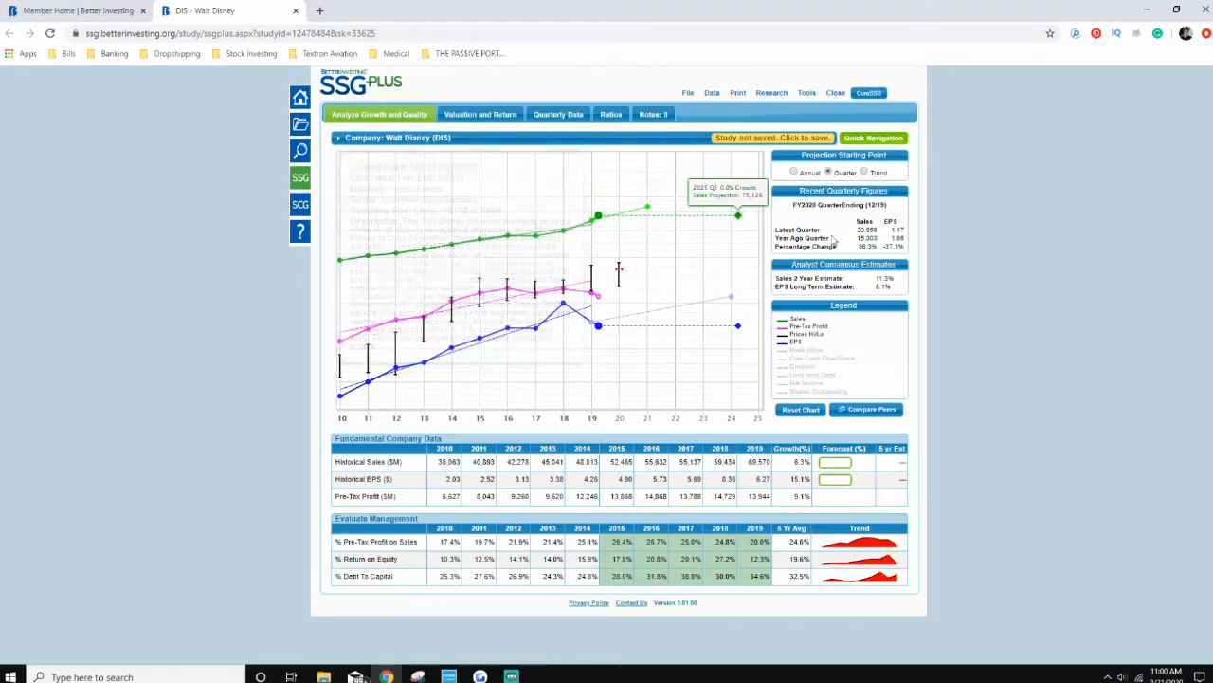
{"action": "mouse_move", "coordinate": [351, 270]}
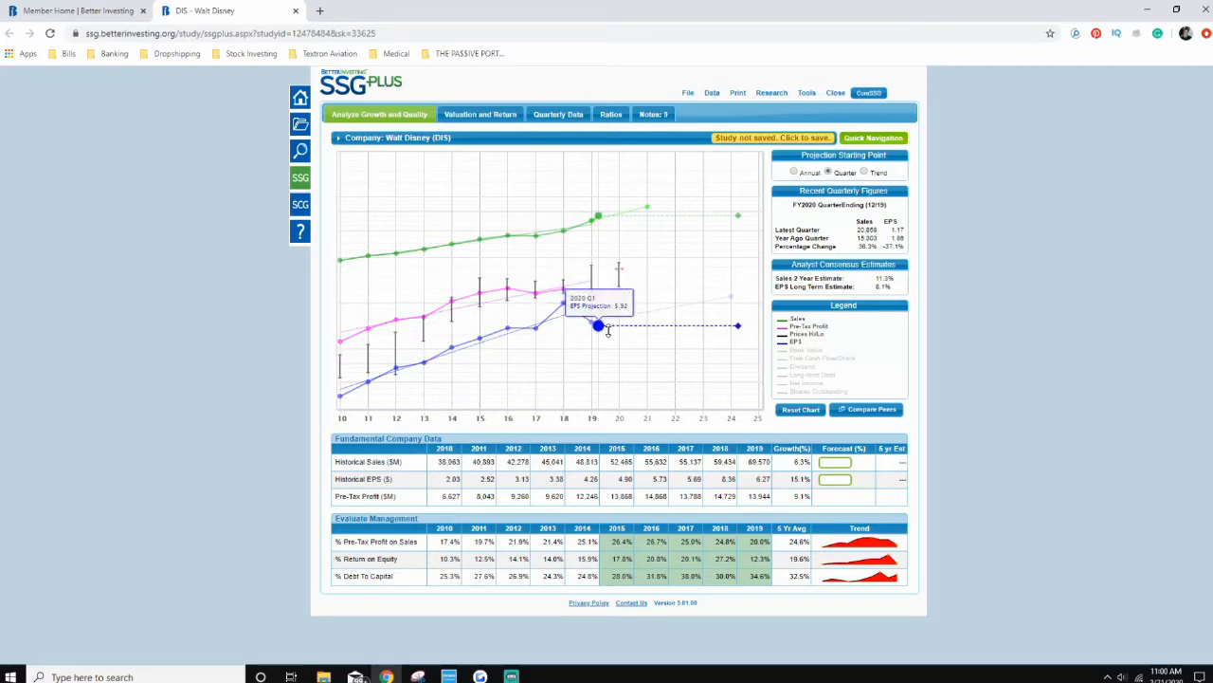
{"action": "left_click", "coordinate": [771, 94]}
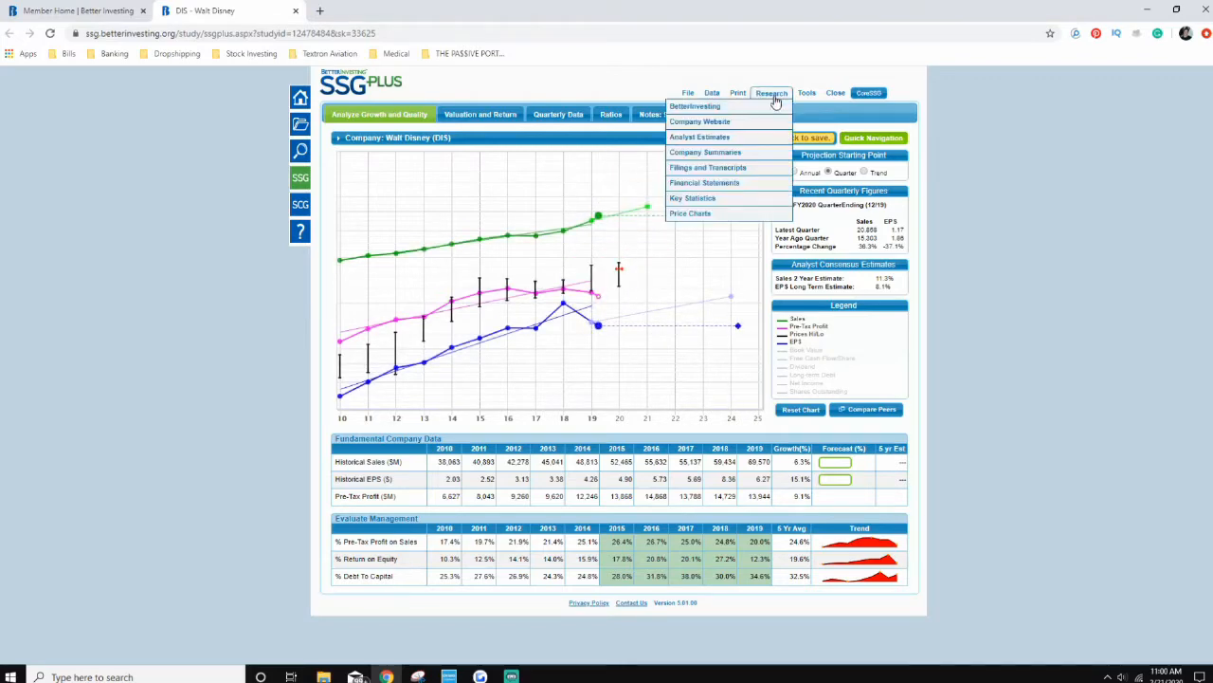
{"action": "mouse_move", "coordinate": [744, 107]}
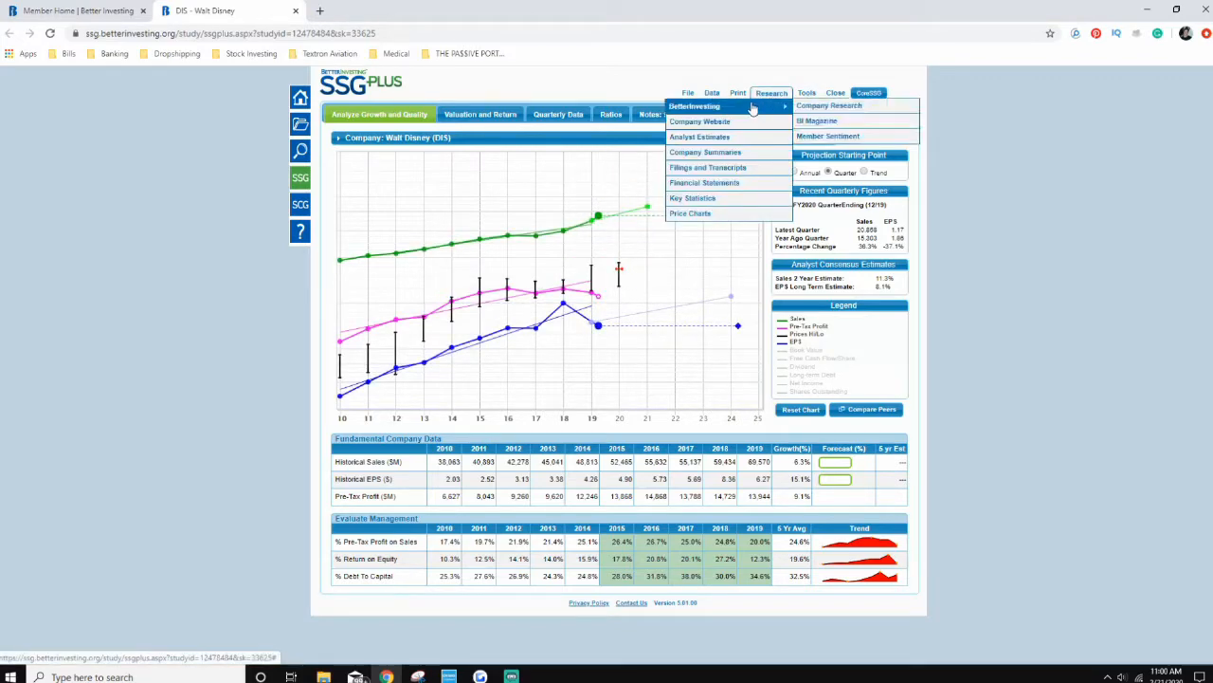
{"action": "left_click", "coordinate": [829, 136]}
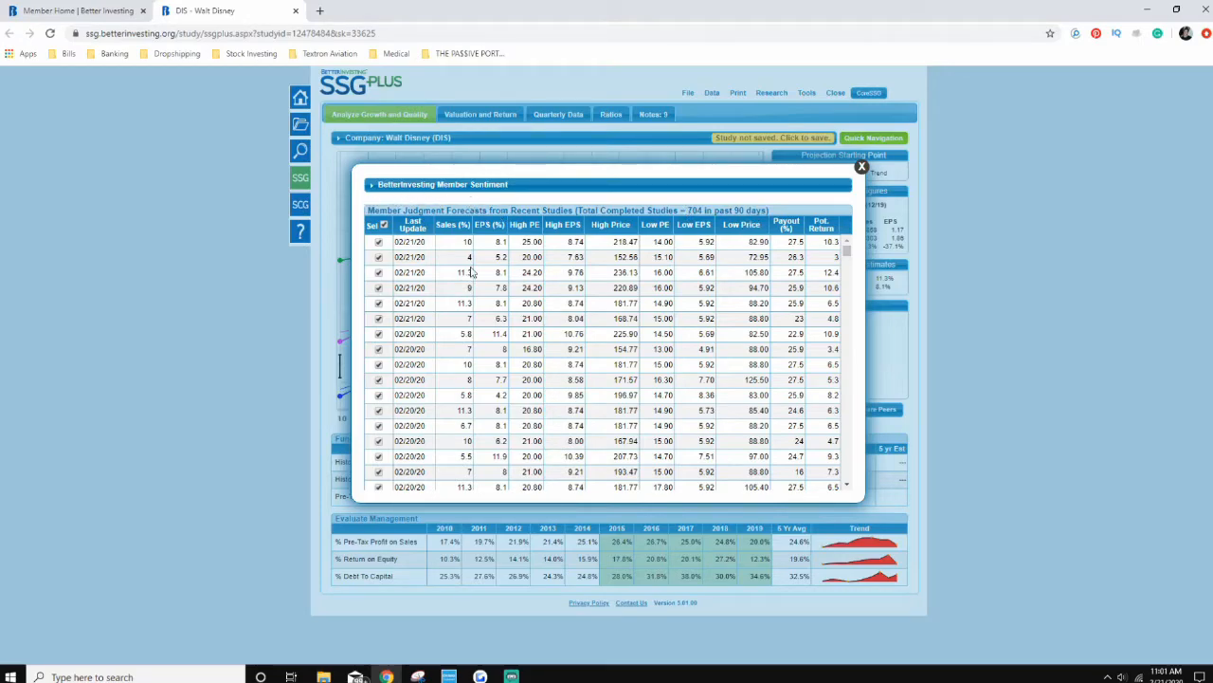
{"action": "scroll", "coordinate": [474, 270], "scroll_direction": "down", "scroll_amount": 10}
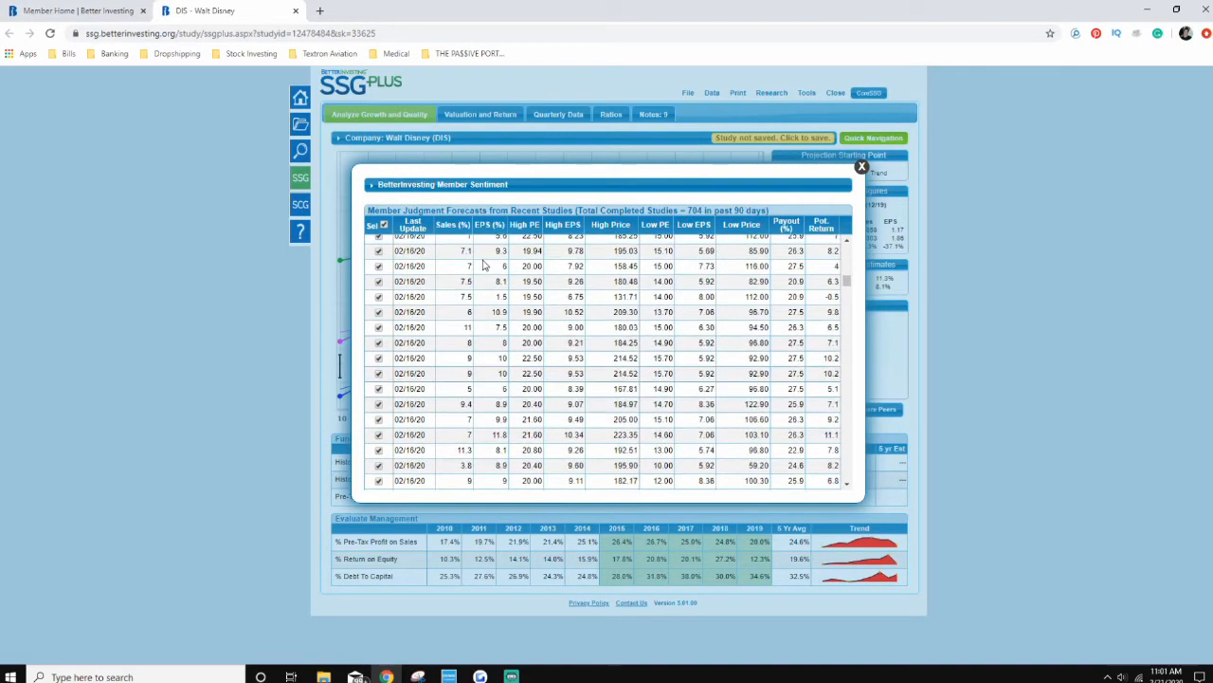
{"action": "scroll", "coordinate": [484, 266], "scroll_direction": "down", "scroll_amount": 15}
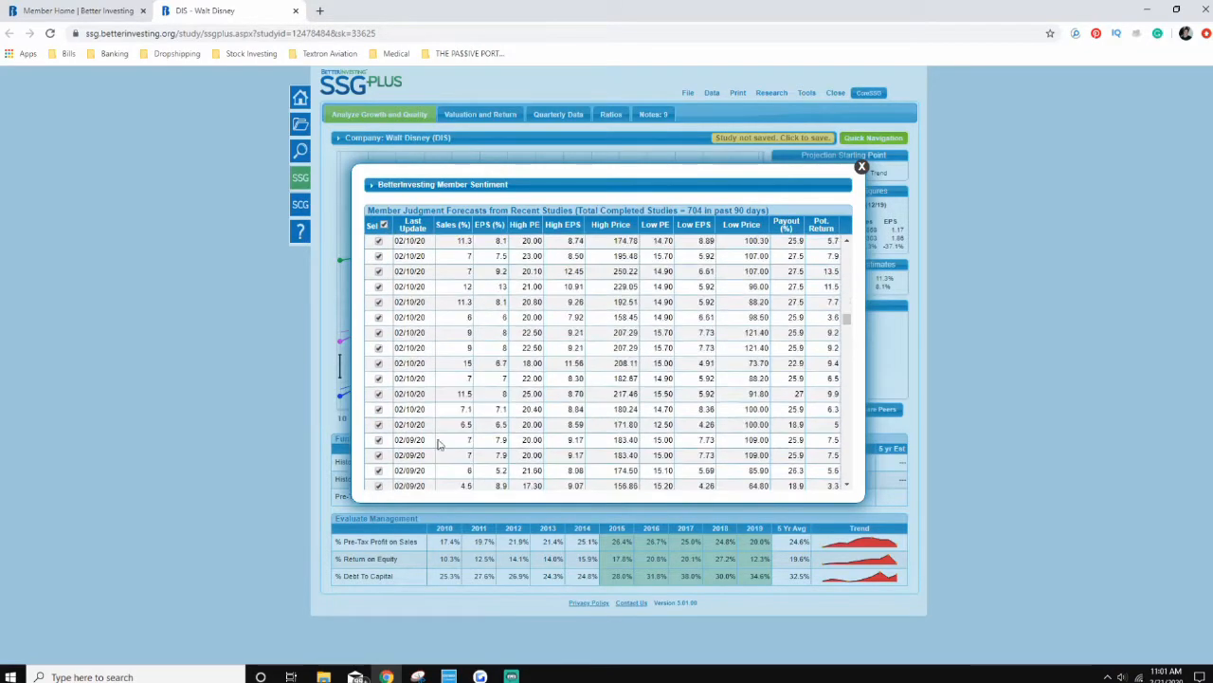
{"action": "scroll", "coordinate": [438, 444], "scroll_direction": "down", "scroll_amount": 12}
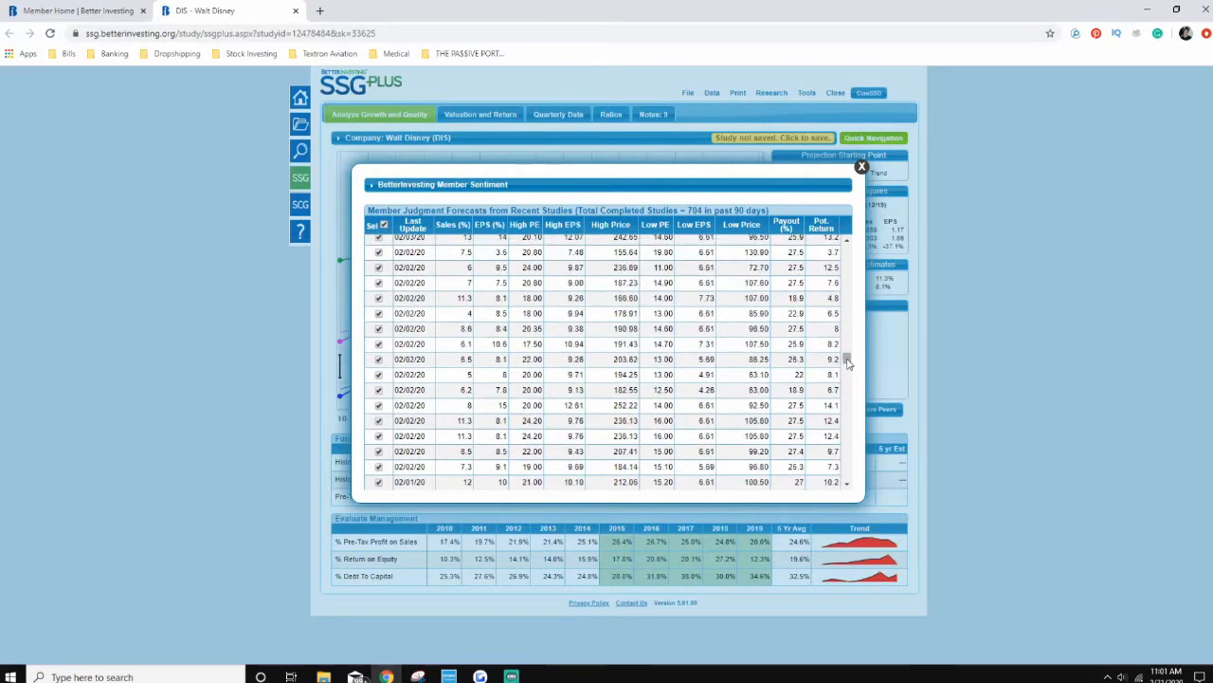
{"action": "left_click_drag", "start_coordinate": [848, 363], "coordinate": [847, 474]}
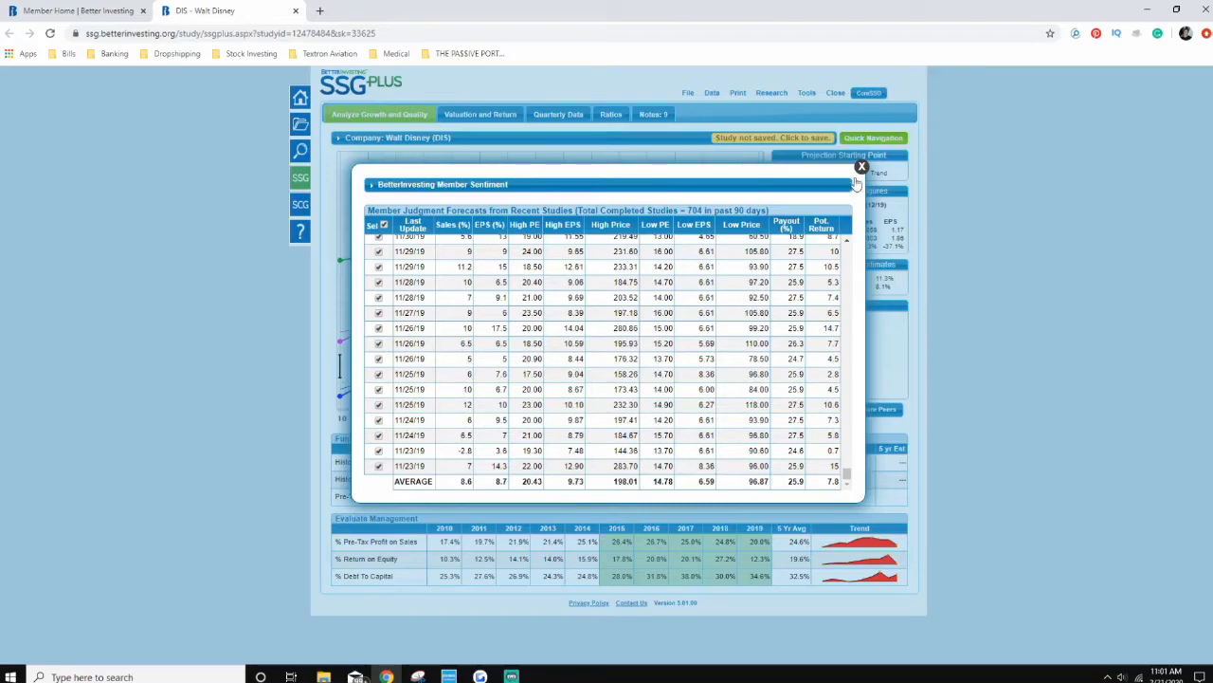
Step: Capture the member forecast list with its averages as a Snipping Tool snip, move the snip window aside, and return to the study
{"action": "left_click", "coordinate": [418, 675]}
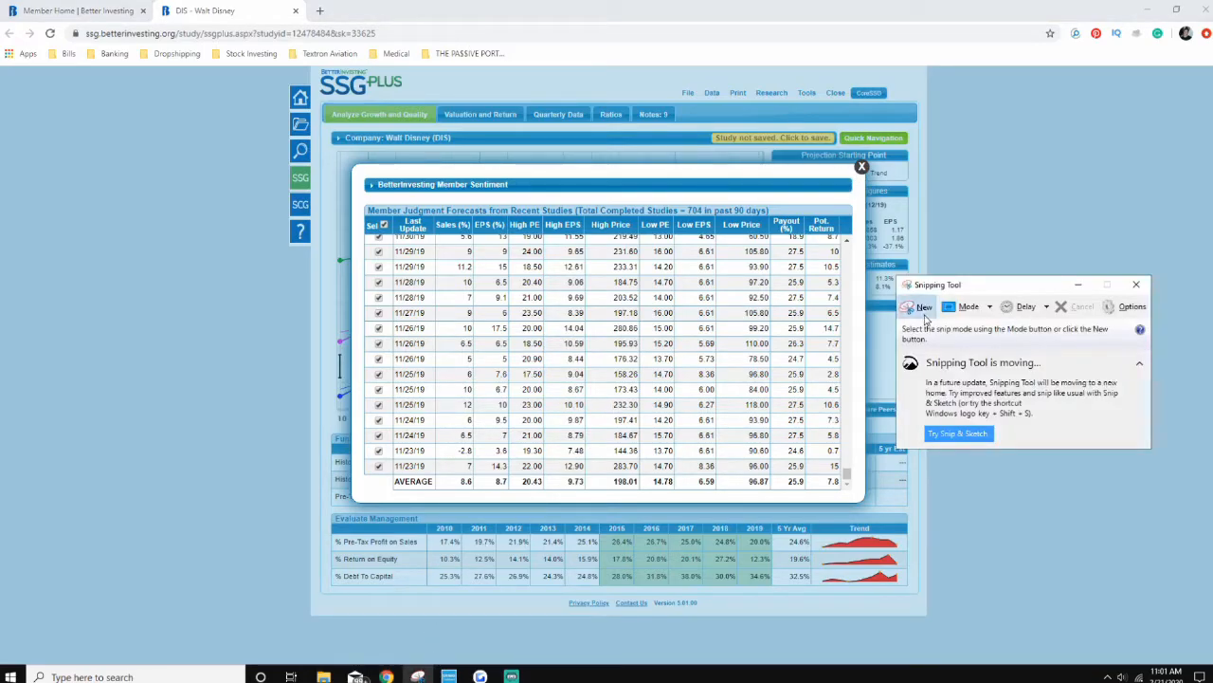
{"action": "left_click", "coordinate": [917, 306]}
{"action": "left_click_drag", "start_coordinate": [344, 179], "coordinate": [861, 510]}
{"action": "left_click_drag", "start_coordinate": [446, 75], "coordinate": [867, 147]}
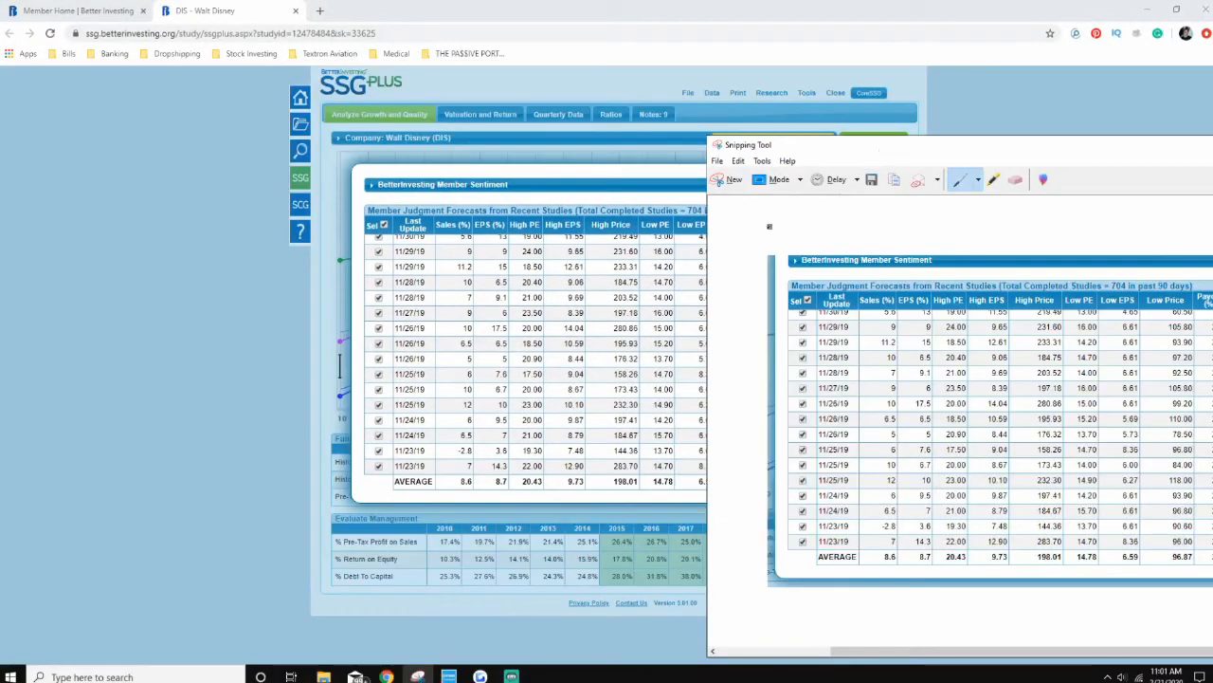
{"action": "left_click", "coordinate": [257, 367]}
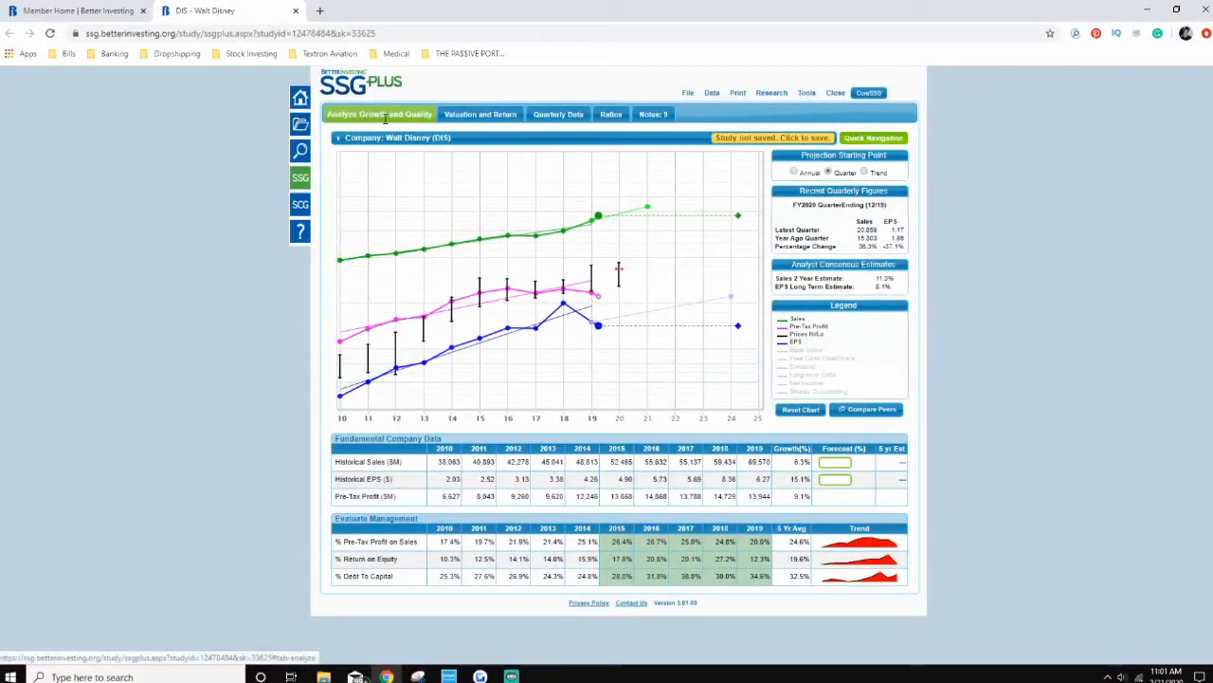
Step: Set the 5-year sales growth rate forecast to 8.6%, using the captured member average, and update the study
{"action": "left_click", "coordinate": [386, 113]}
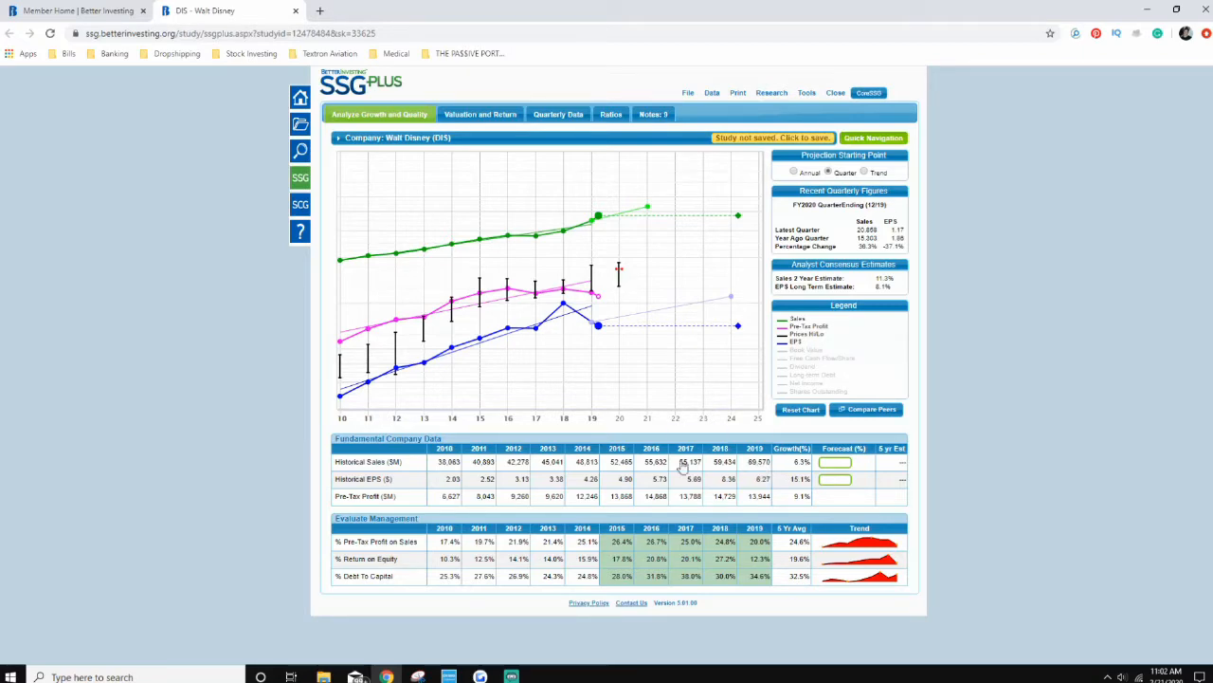
{"action": "left_click_drag", "start_coordinate": [388, 462], "coordinate": [405, 467]}
{"action": "left_click", "coordinate": [797, 462]}
{"action": "left_click", "coordinate": [834, 463]}
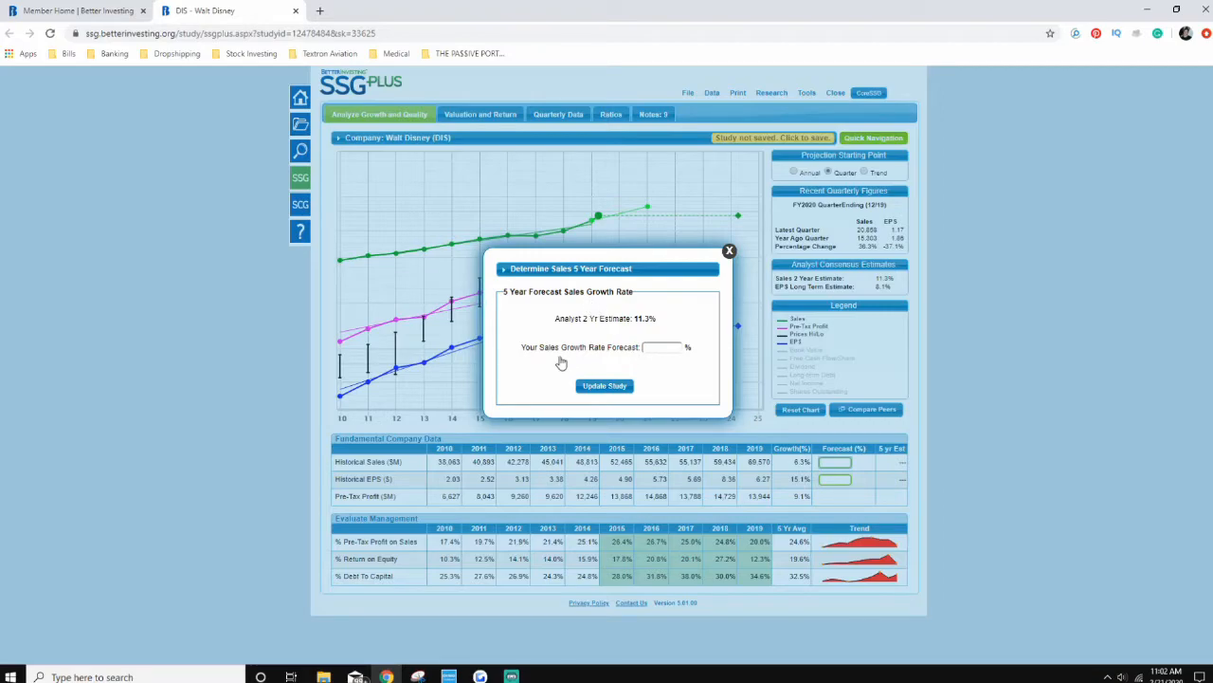
{"action": "left_click", "coordinate": [418, 676]}
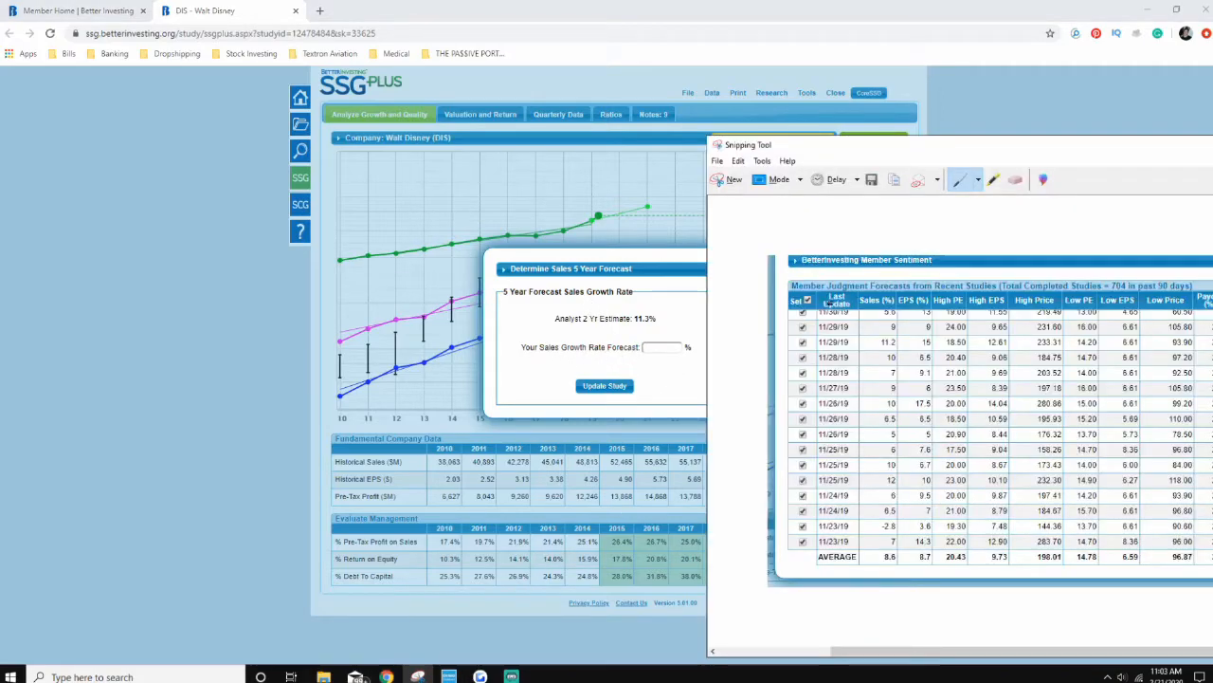
{"action": "left_click_drag", "start_coordinate": [853, 142], "coordinate": [696, 34]}
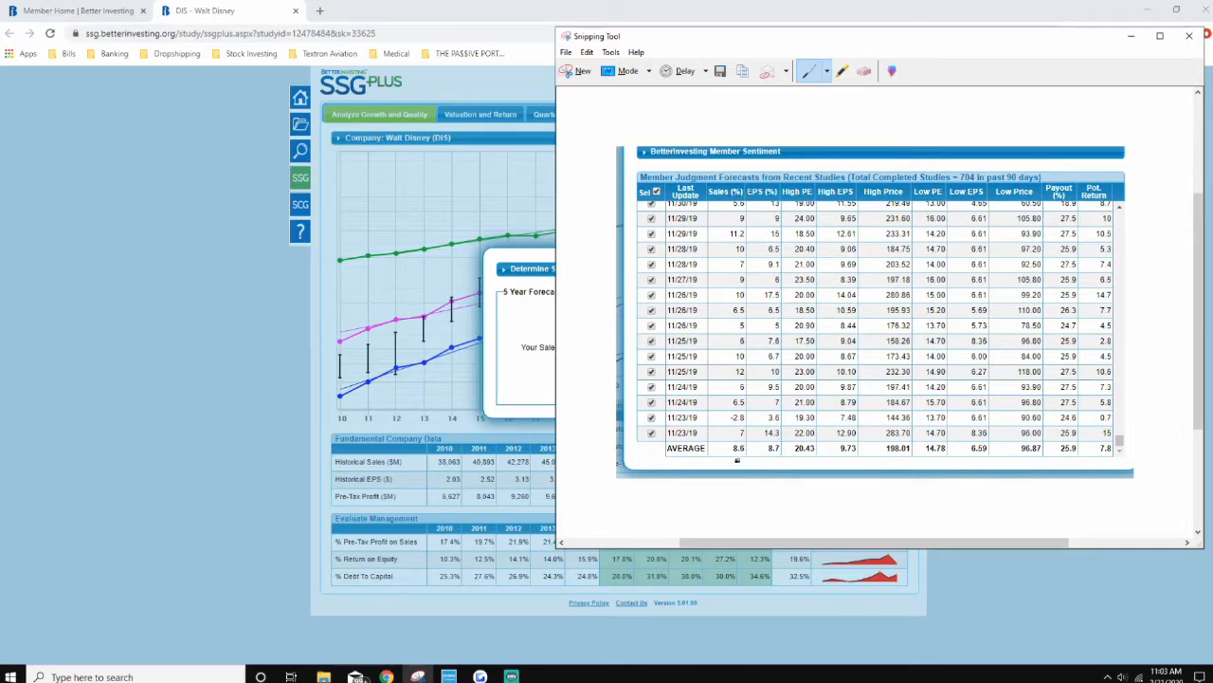
{"action": "left_click", "coordinate": [499, 348]}
{"action": "left_click", "coordinate": [661, 347]}
{"action": "left_click", "coordinate": [662, 365]}
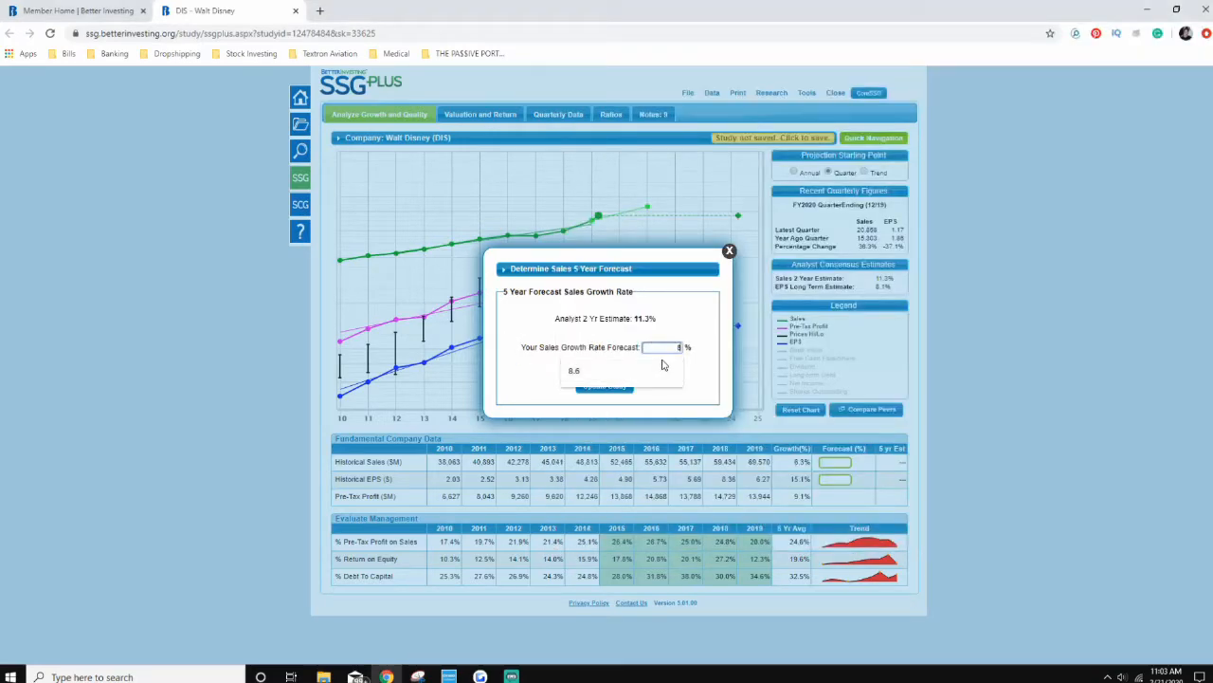
{"action": "left_click", "coordinate": [599, 393]}
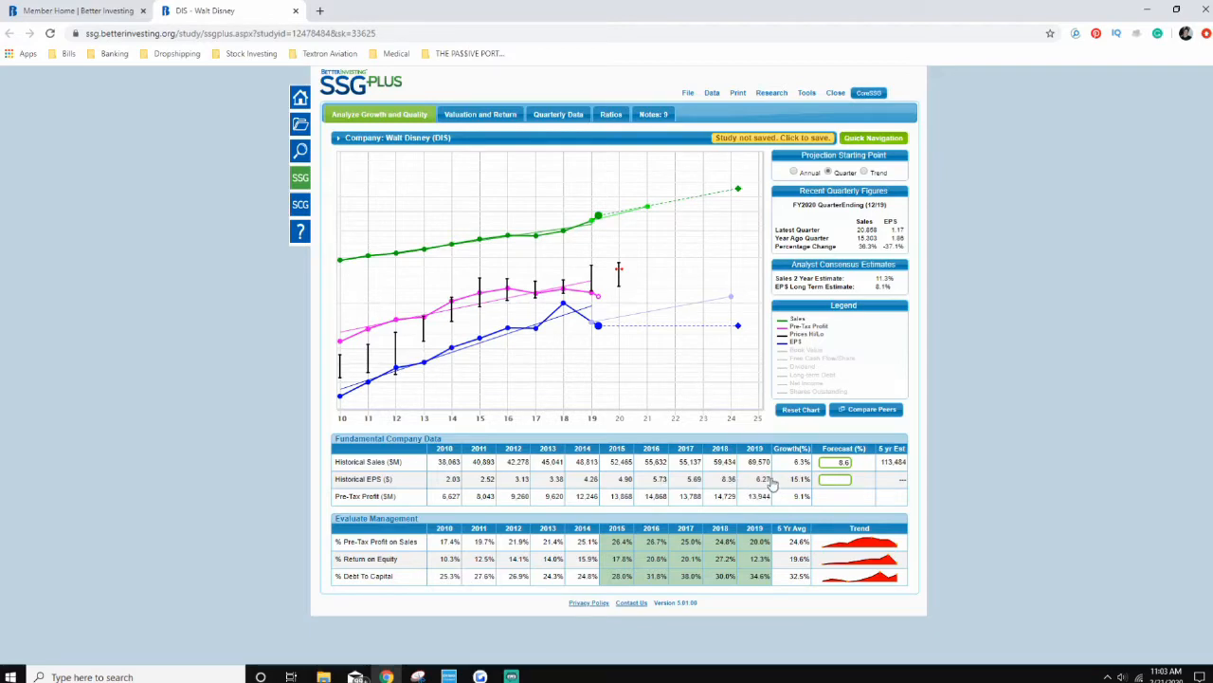
Step: Circle the EPS (%) heading in the captured snip and update the study with an 8.7% EPS growth rate forecast
{"action": "mouse_move", "coordinate": [590, 305]}
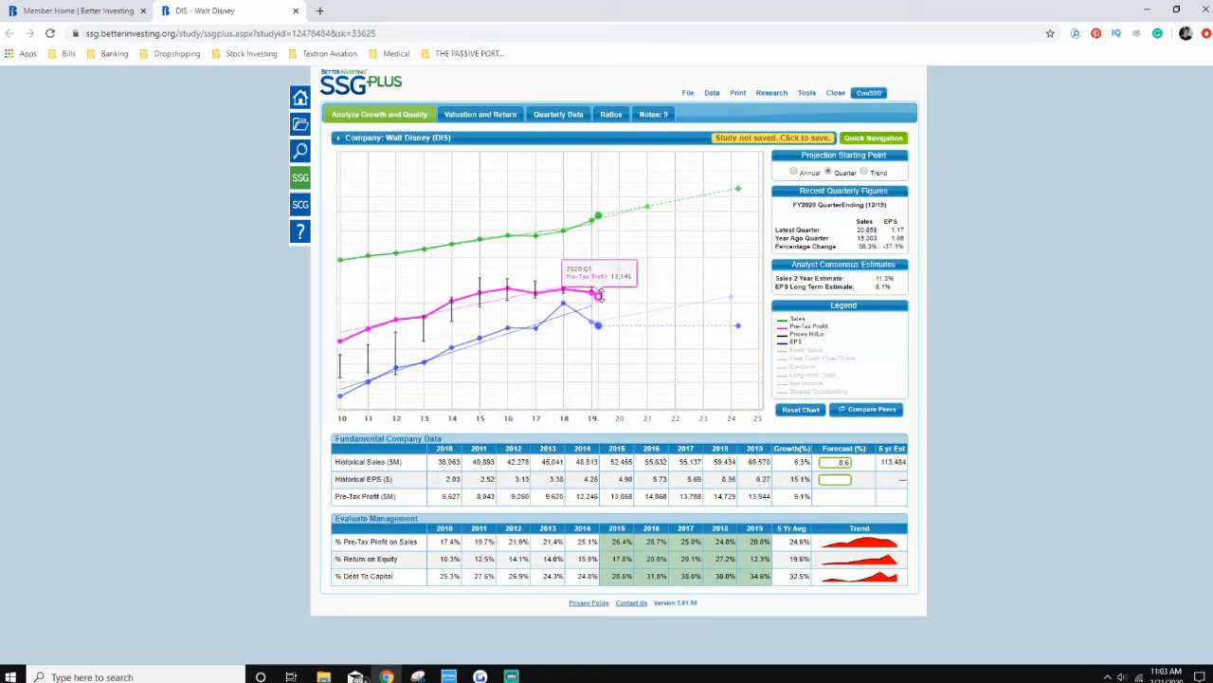
{"action": "mouse_move", "coordinate": [443, 141]}
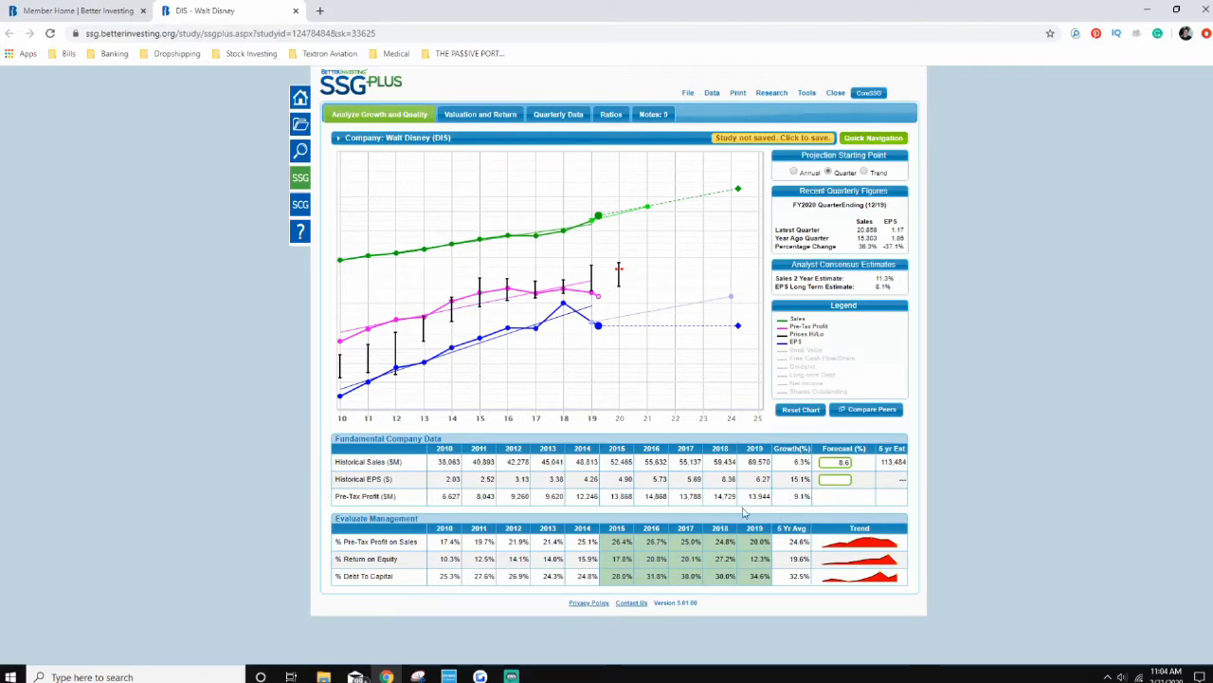
{"action": "left_click", "coordinate": [834, 479]}
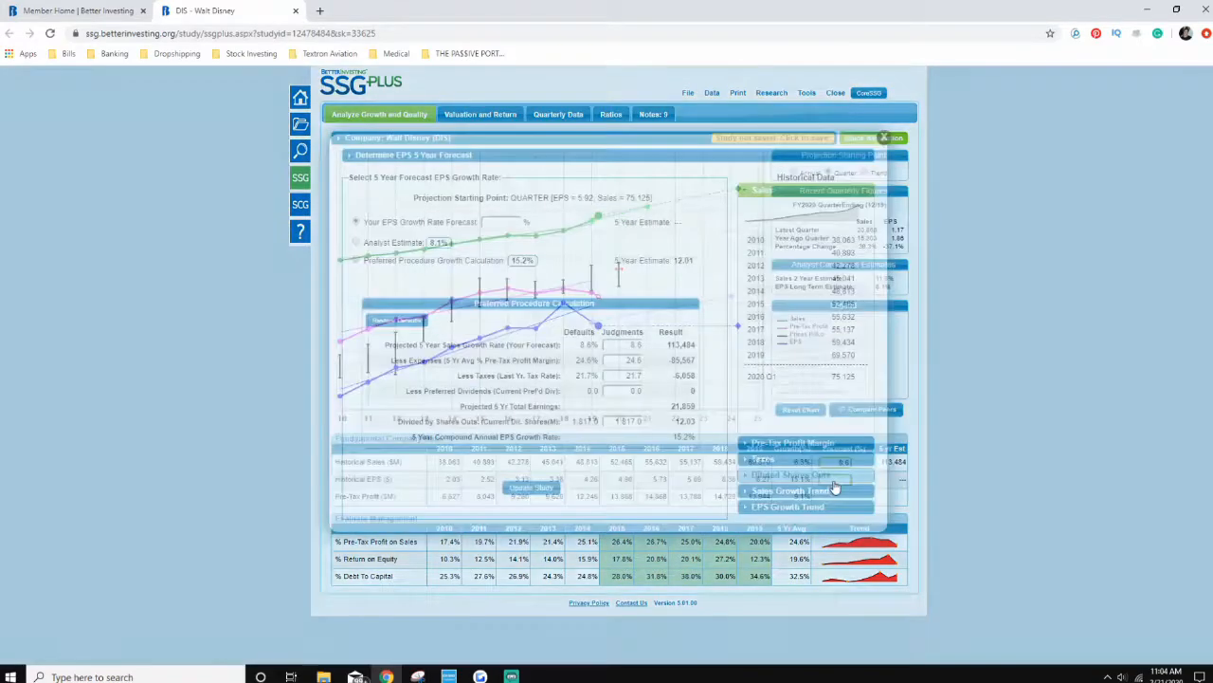
{"action": "left_click", "coordinate": [884, 139]}
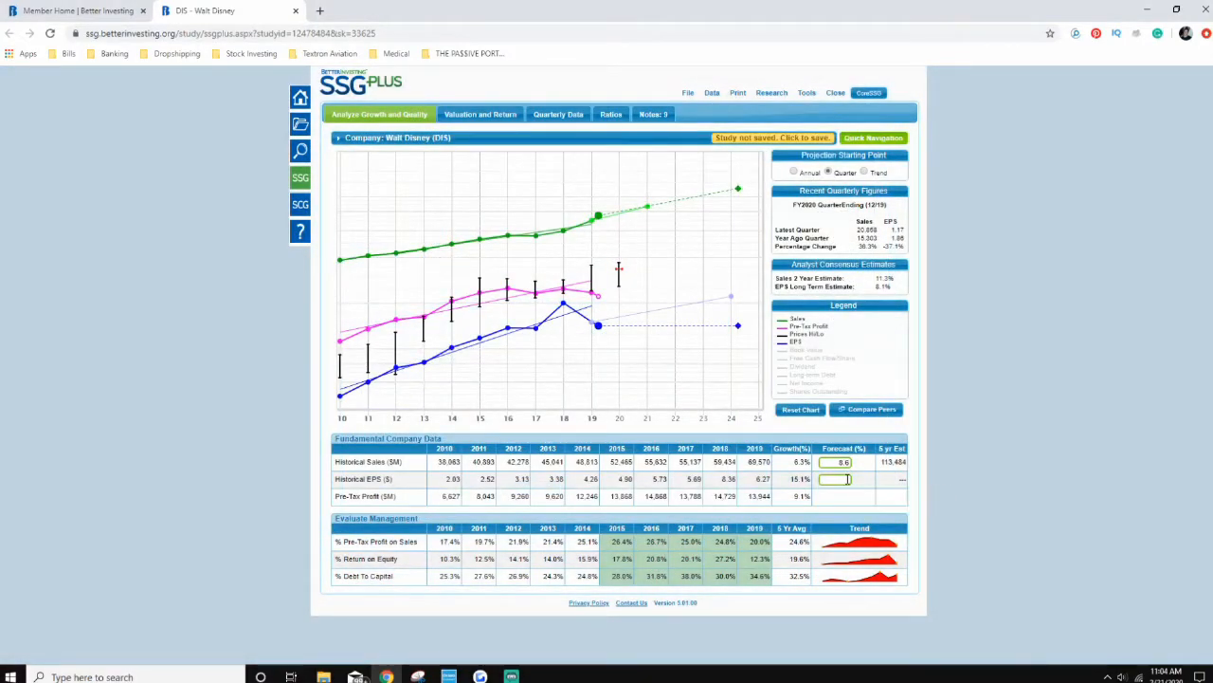
{"action": "left_click", "coordinate": [846, 479]}
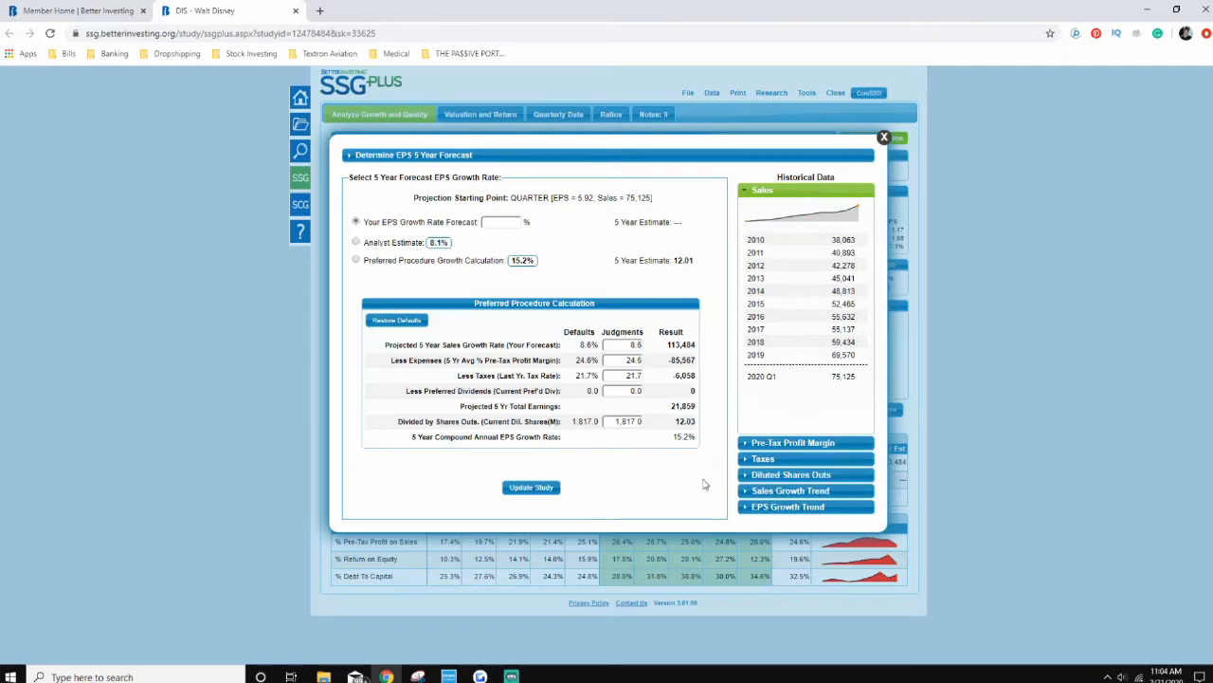
{"action": "left_click", "coordinate": [502, 222]}
{"action": "left_click", "coordinate": [417, 676]}
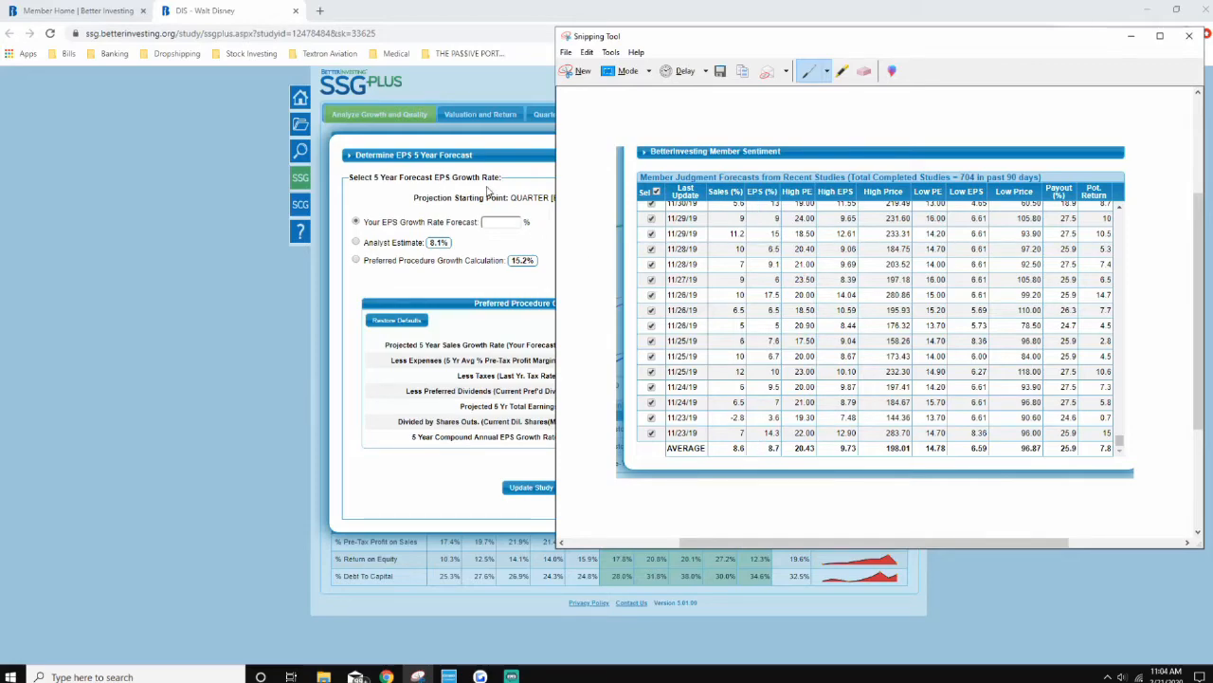
{"action": "mouse_move", "coordinate": [749, 192]}
{"action": "left_mouse_down"}
{"action": "mouse_move", "coordinate": [750, 207]}
{"action": "mouse_move", "coordinate": [758, 187]}
{"action": "left_mouse_up"}
{"action": "left_click", "coordinate": [501, 223]}
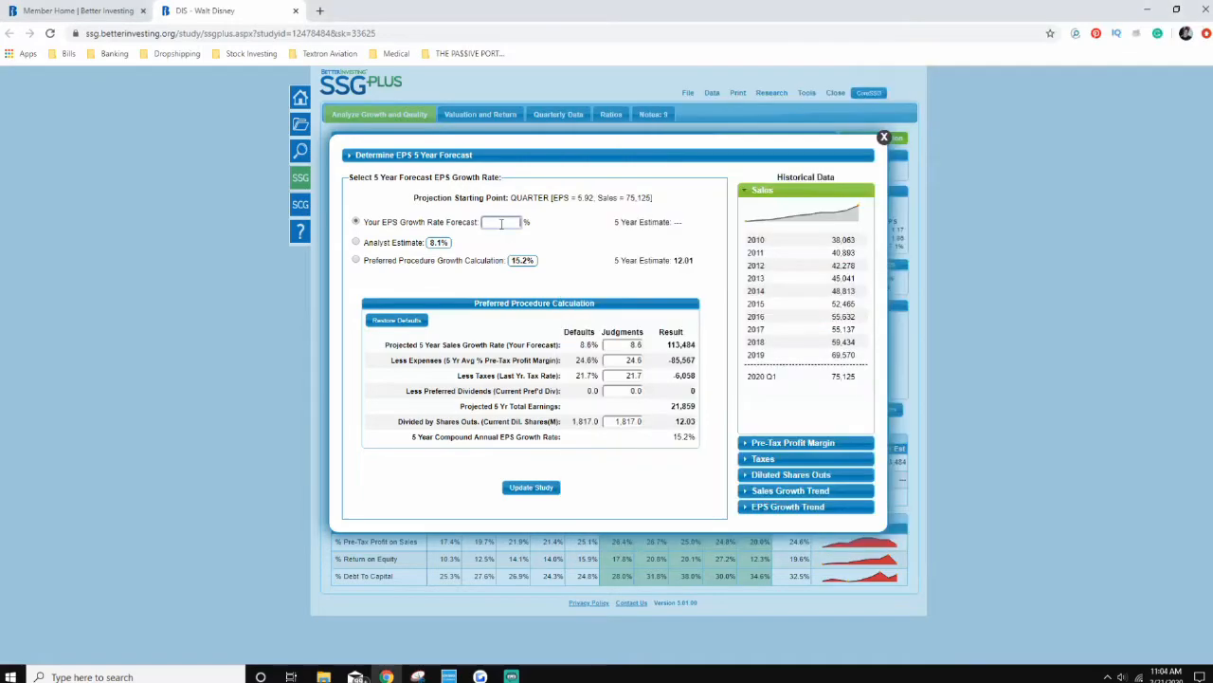
{"action": "type", "text": "8.7"}
{"action": "left_click", "coordinate": [534, 488]}
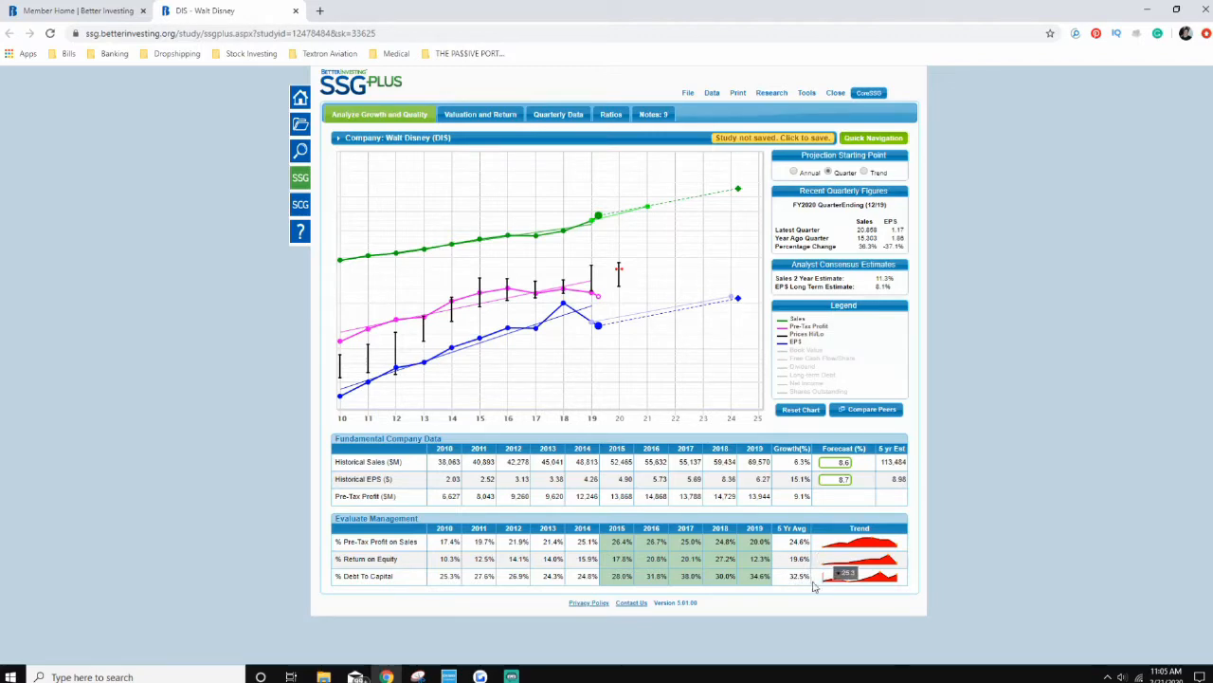
Step: Go to the study's Valuation and Return page and collapse the Price Earnings History section
{"action": "mouse_move", "coordinate": [891, 581]}
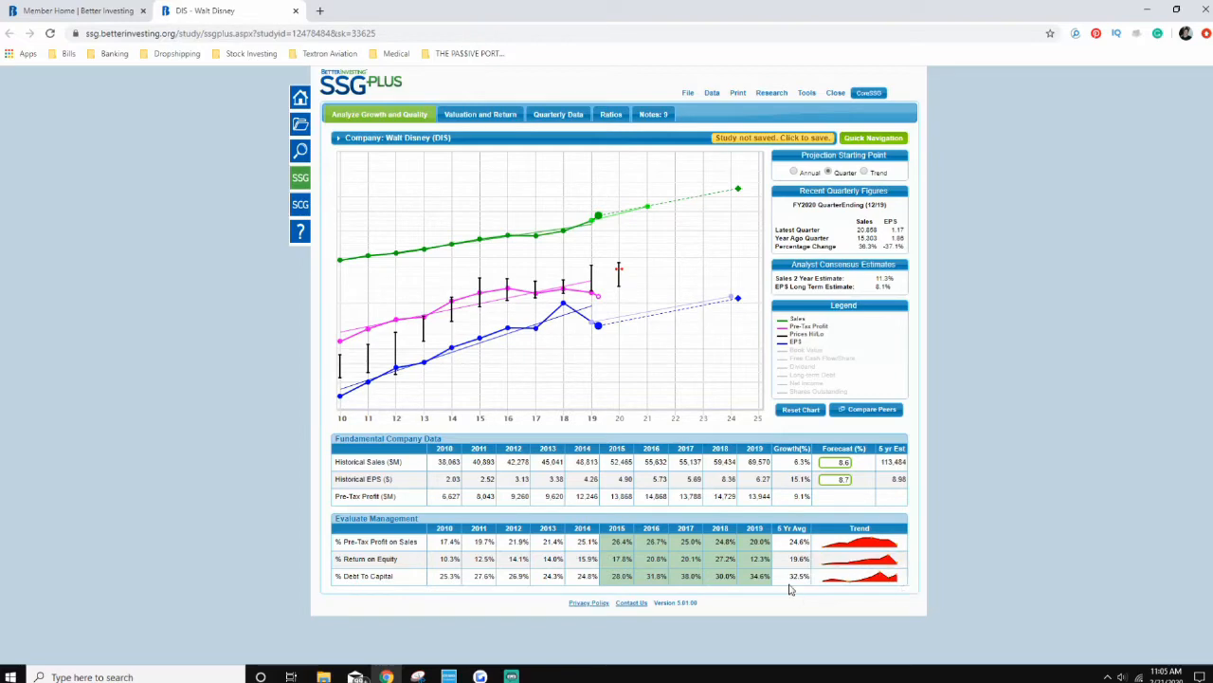
{"action": "left_click", "coordinate": [487, 116]}
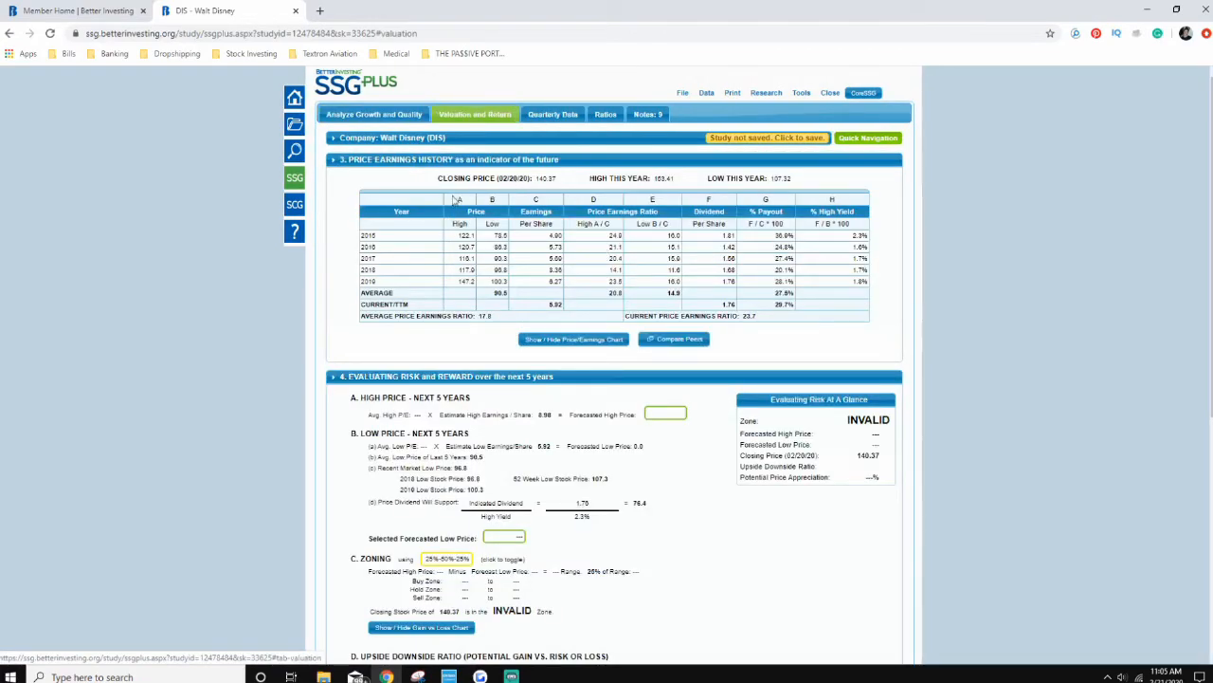
{"action": "left_click", "coordinate": [338, 161]}
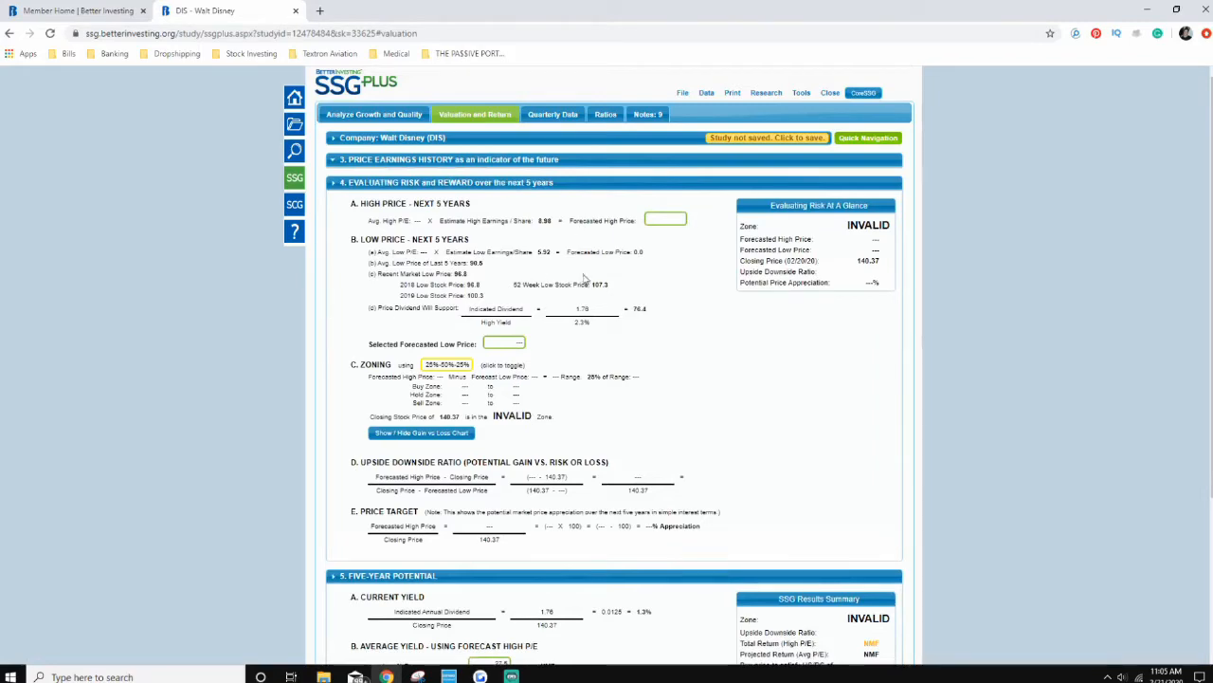
Step: Set the average high P/E forecast for the next five years to 20.4, based on the captured member average, and update the study
{"action": "left_click", "coordinate": [672, 221]}
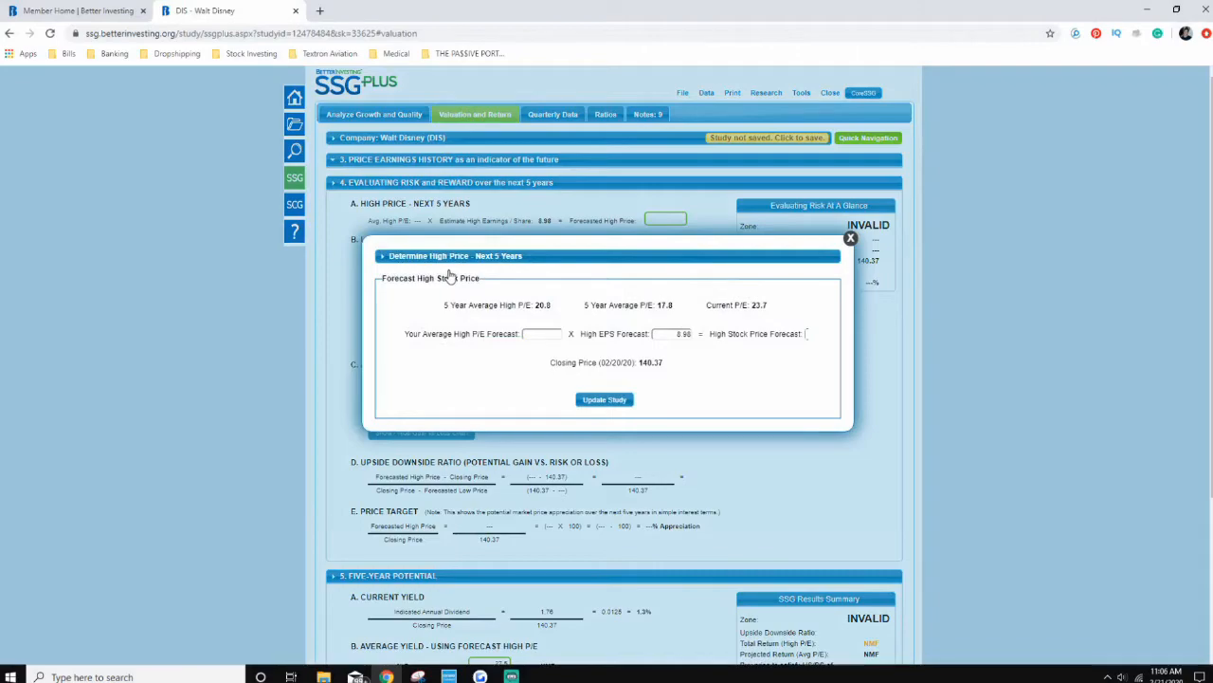
{"action": "left_click", "coordinate": [850, 238]}
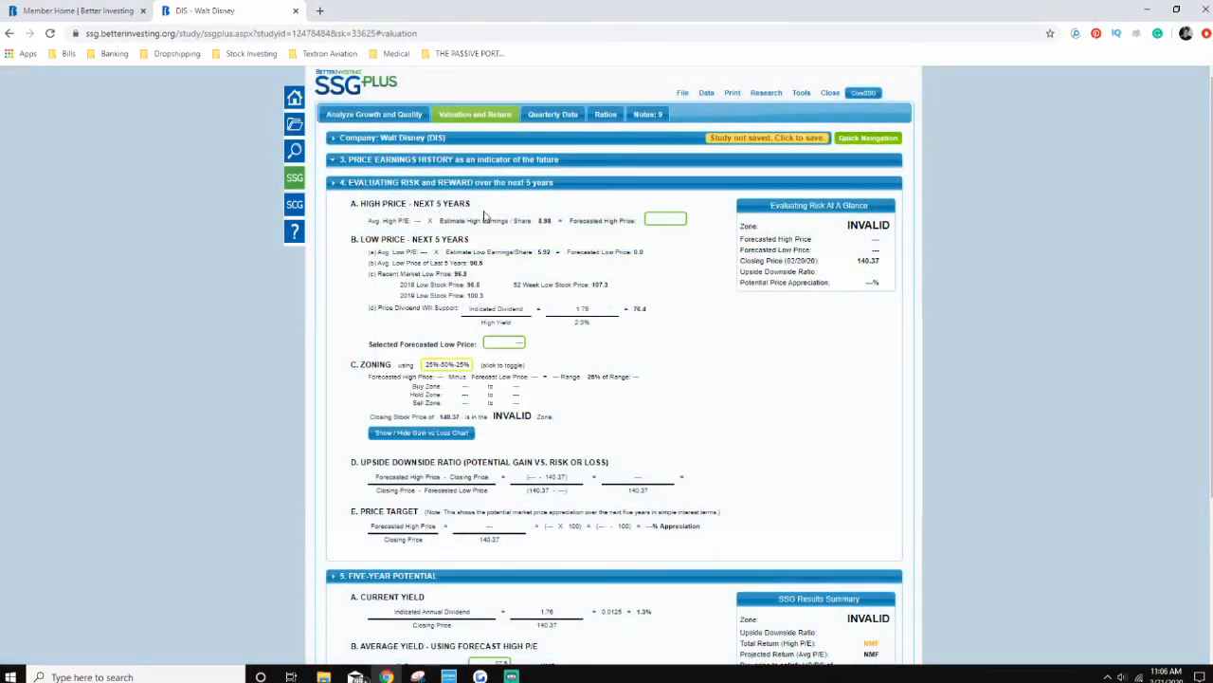
{"action": "left_click", "coordinate": [650, 220]}
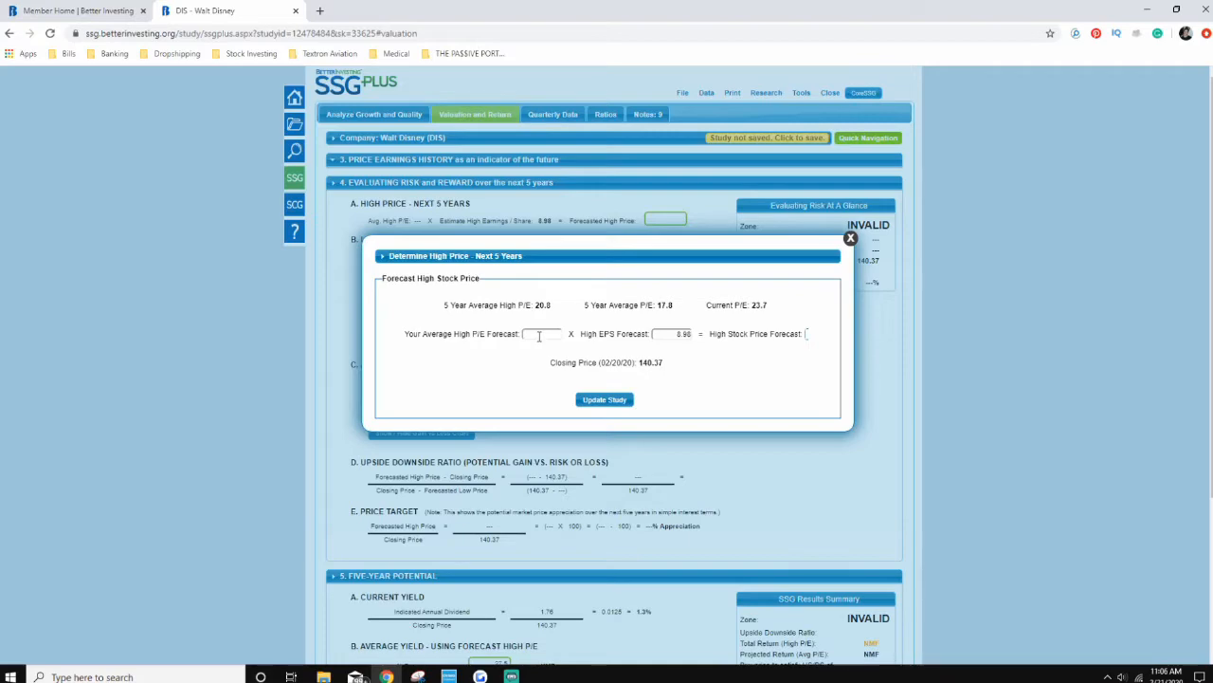
{"action": "left_click", "coordinate": [418, 676]}
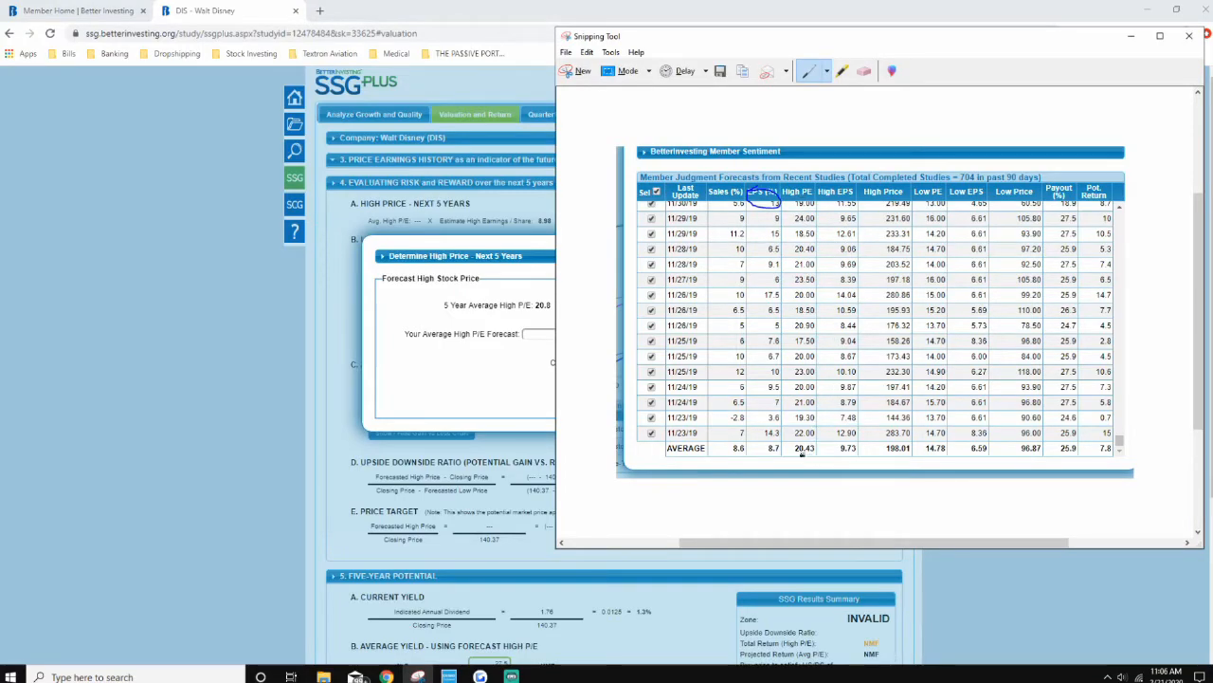
{"action": "left_click", "coordinate": [540, 333]}
{"action": "type", "text": "20.4"}
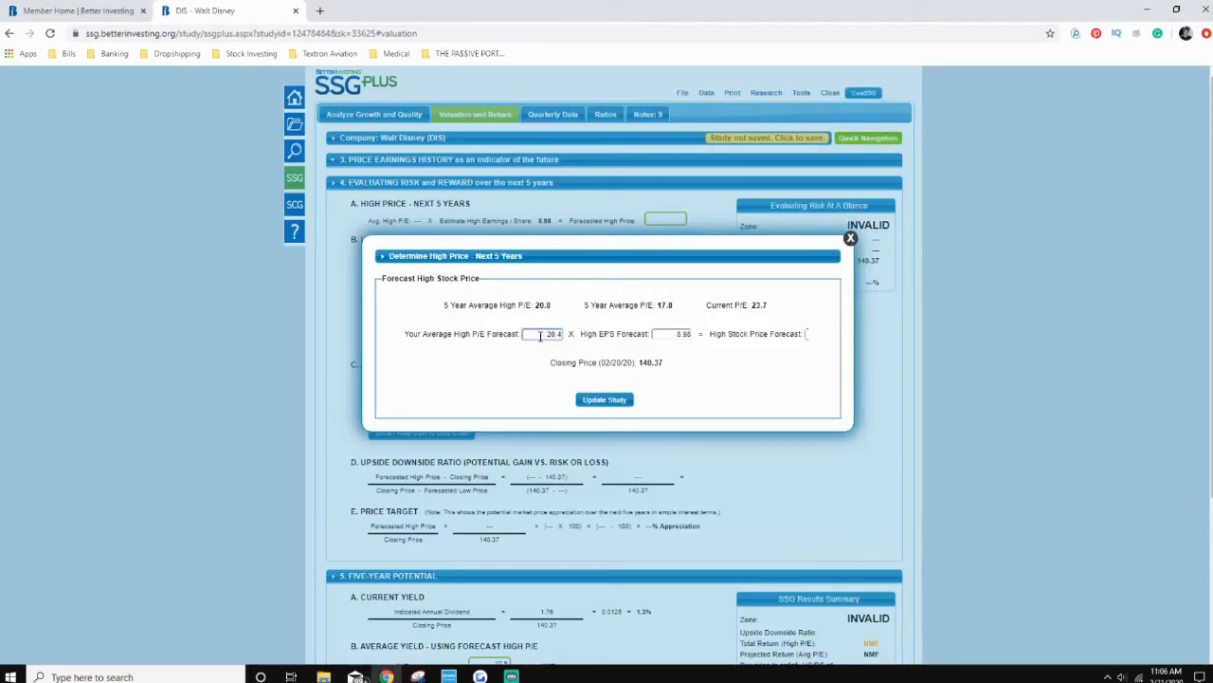
{"action": "left_click", "coordinate": [627, 400]}
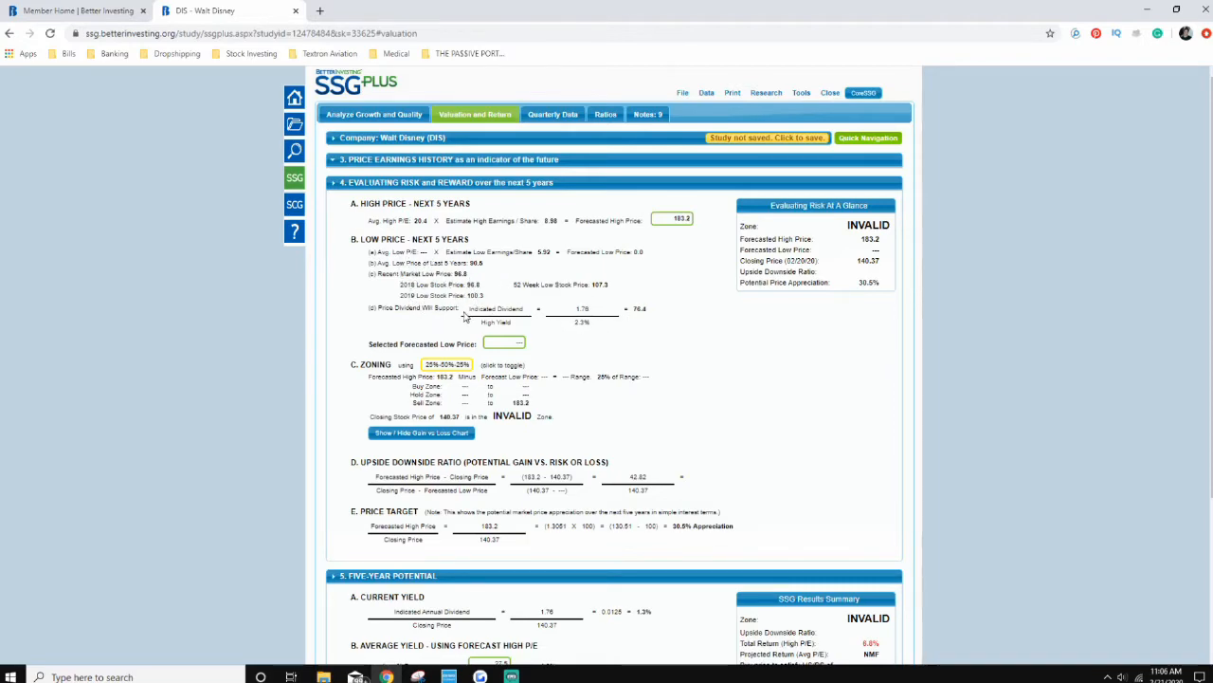
Step: Set the low stock price forecast for the next five years to 96.8, based on the captured member average, and update the study
{"action": "left_click", "coordinate": [500, 345]}
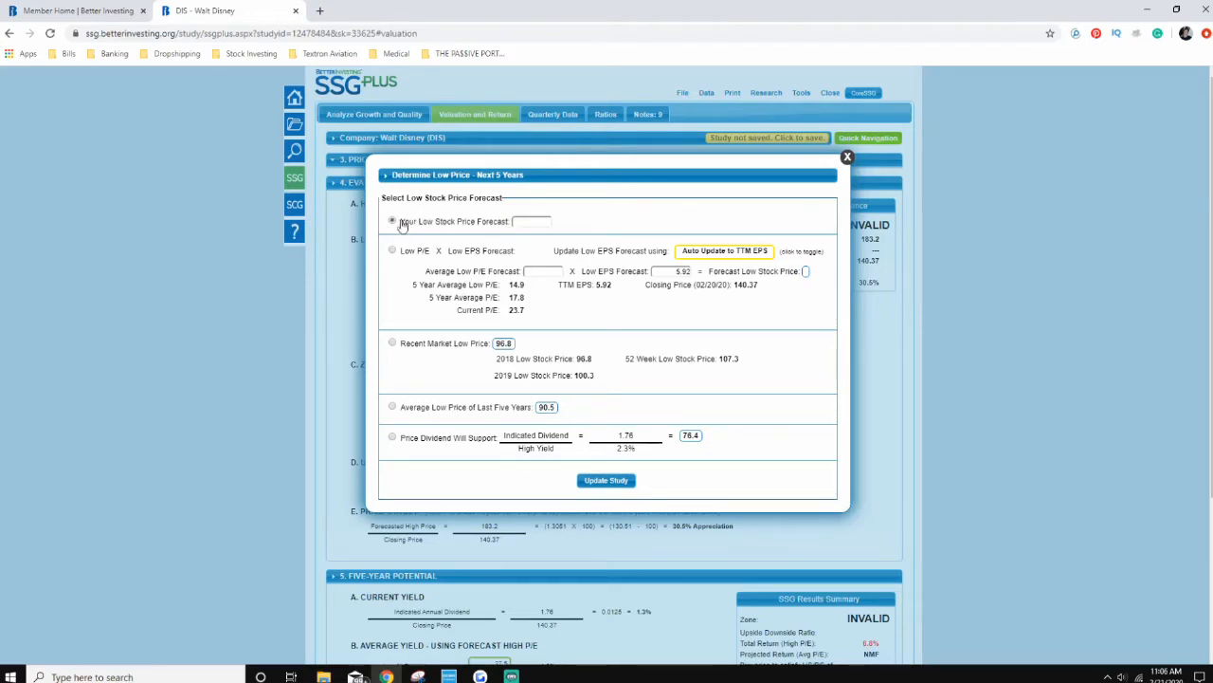
{"action": "left_click", "coordinate": [531, 222]}
{"action": "left_click", "coordinate": [417, 676]}
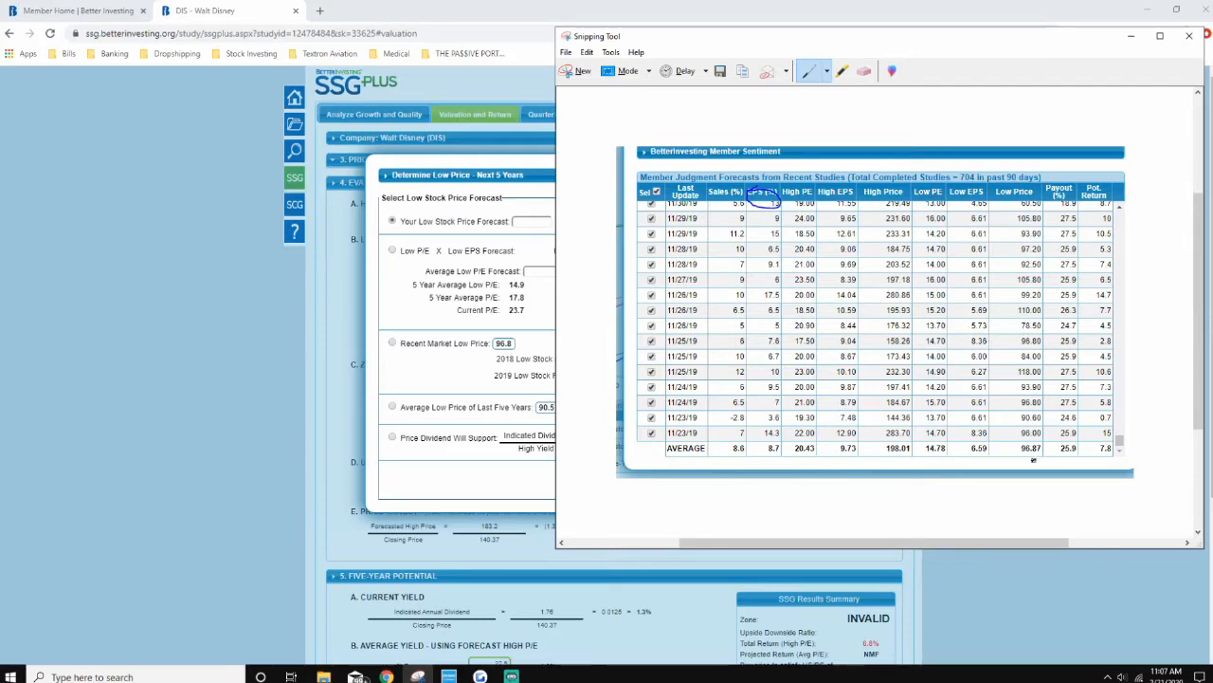
{"action": "left_click", "coordinate": [524, 225]}
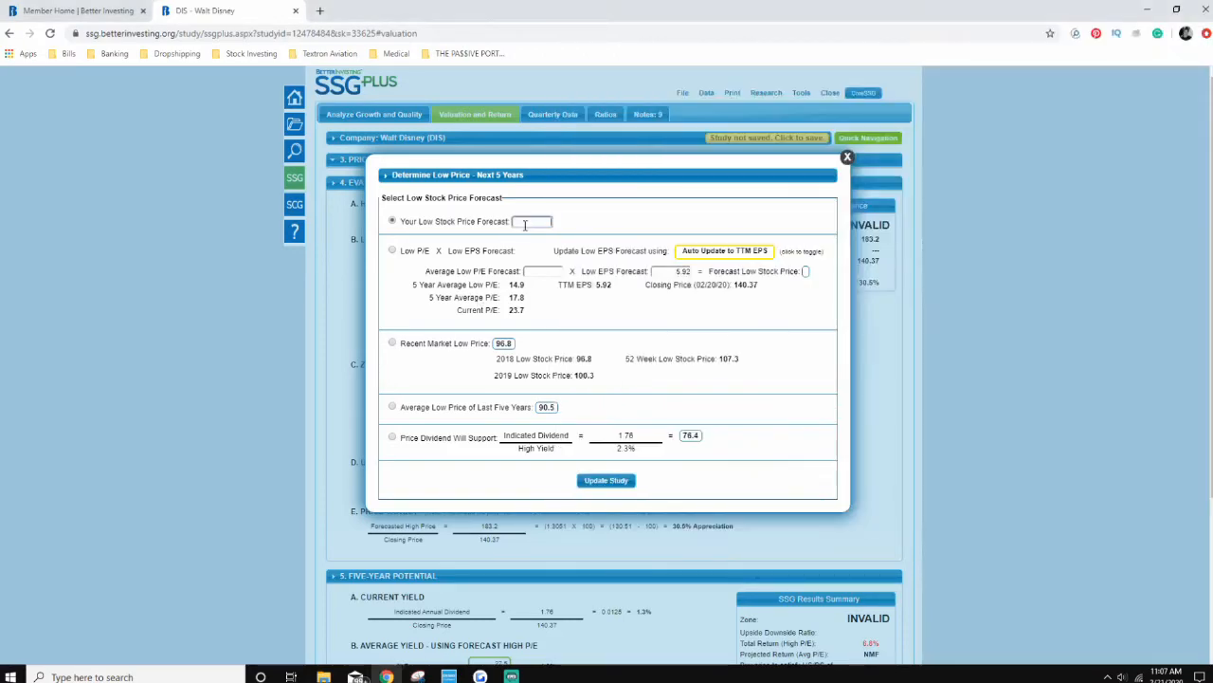
{"action": "type", "text": "96.87"}
{"action": "left_click", "coordinate": [606, 480]}
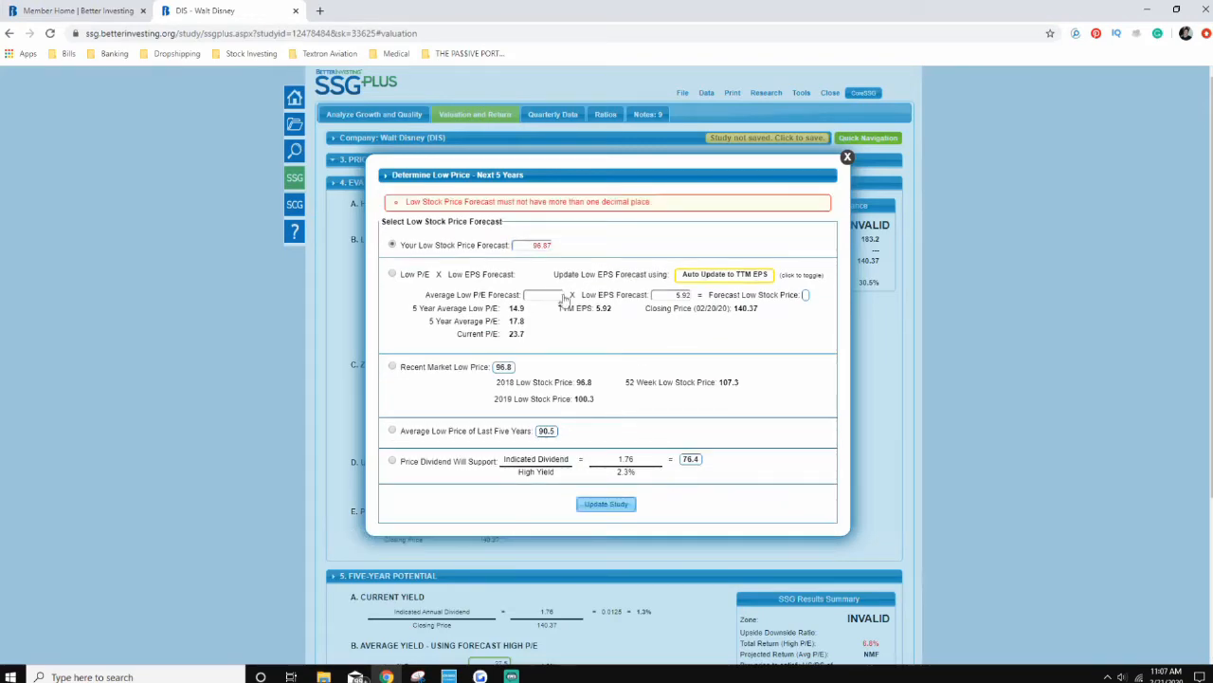
{"action": "left_click", "coordinate": [549, 245]}
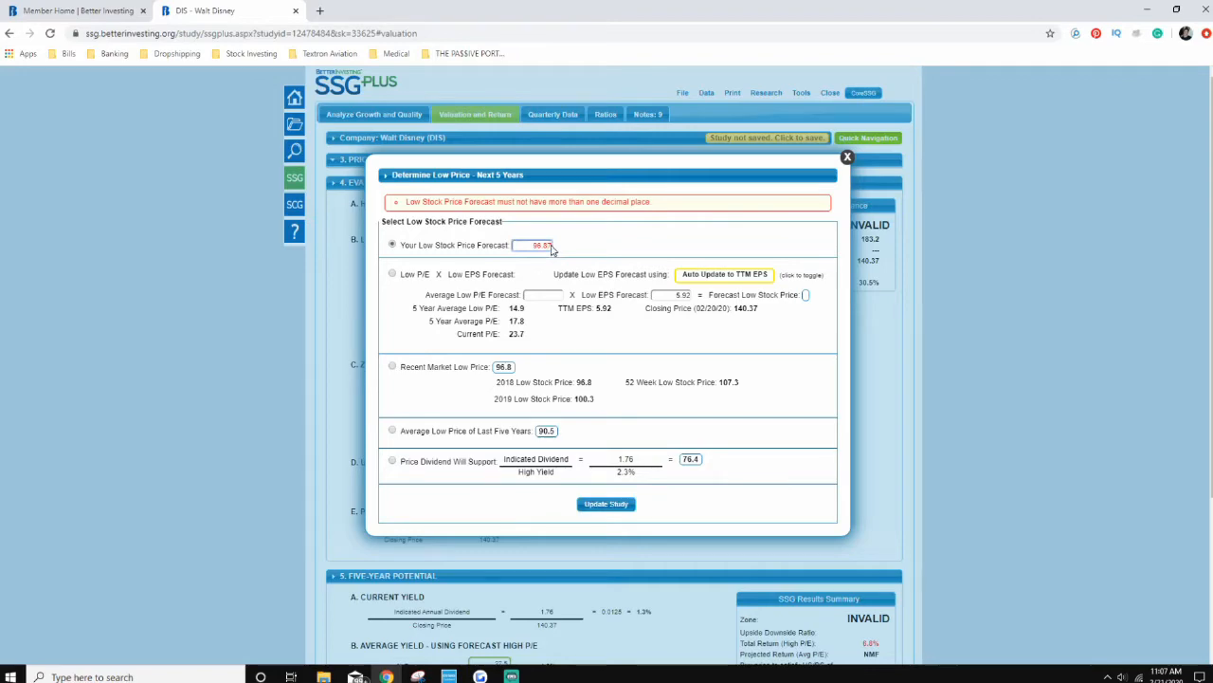
{"action": "key", "text": "BackSpace"}
{"action": "left_click", "coordinate": [621, 484]}
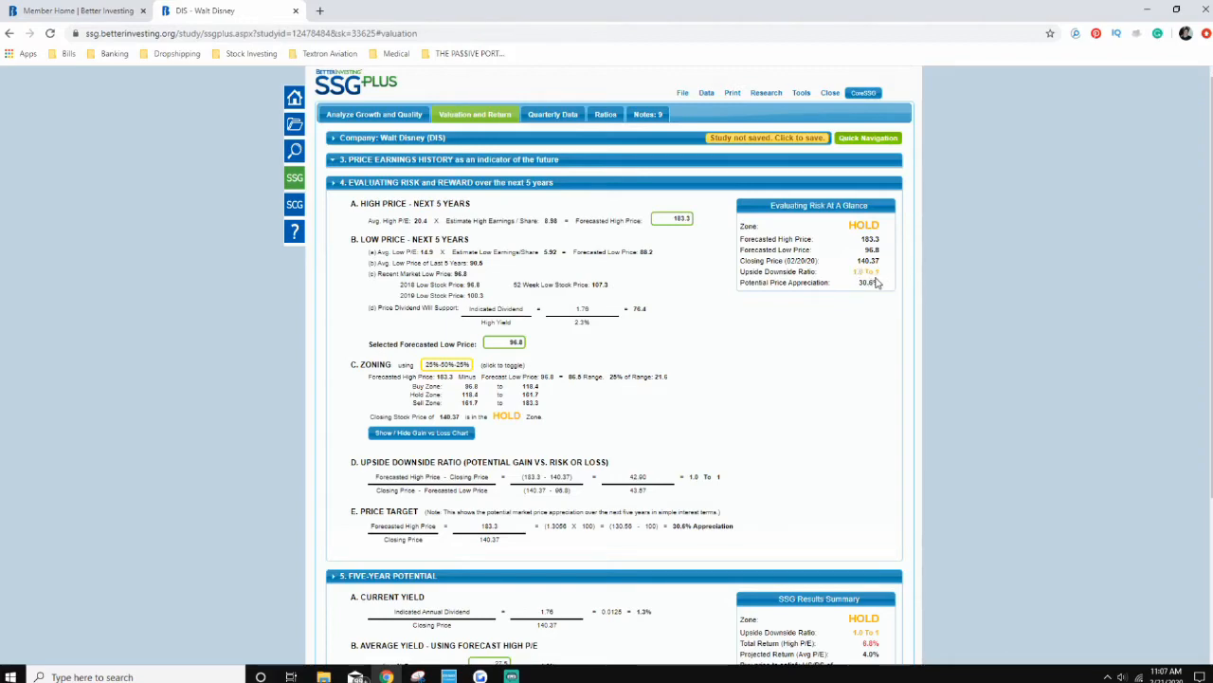
Step: Highlight the upside downside ratio in the risk summary and toggle the zoning percentages to 33%-33%-33%
{"action": "left_click_drag", "start_coordinate": [880, 276], "coordinate": [863, 273]}
{"action": "left_click", "coordinate": [844, 277]}
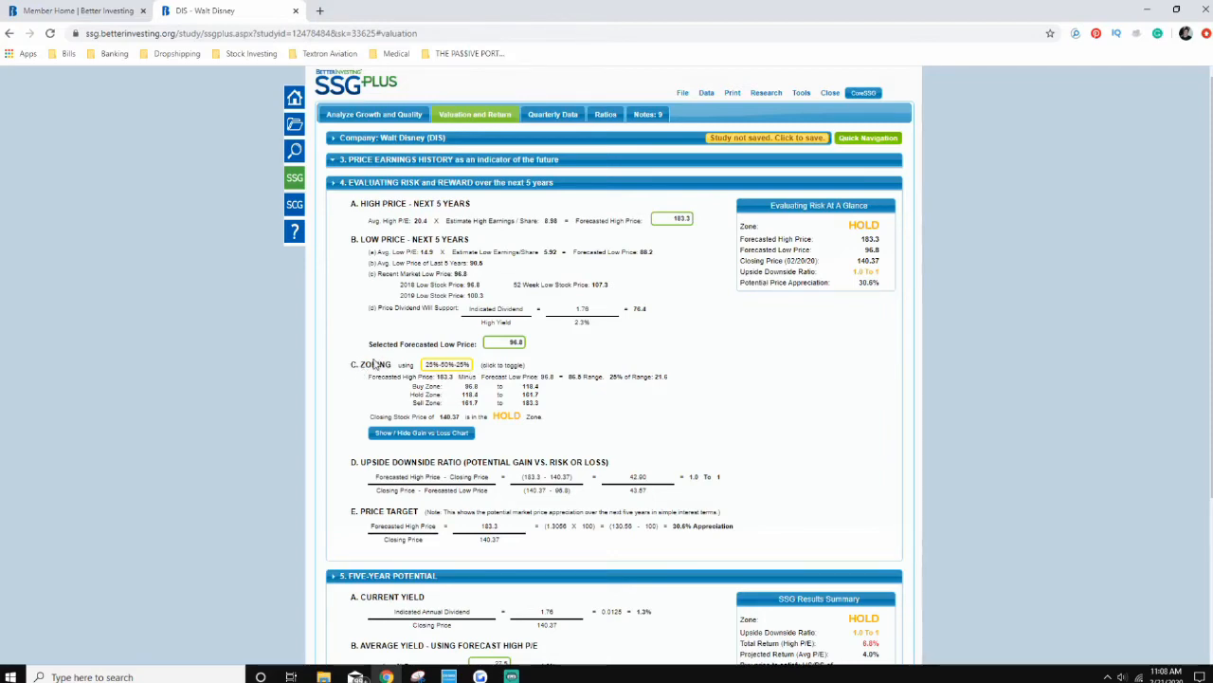
{"action": "left_click", "coordinate": [433, 366]}
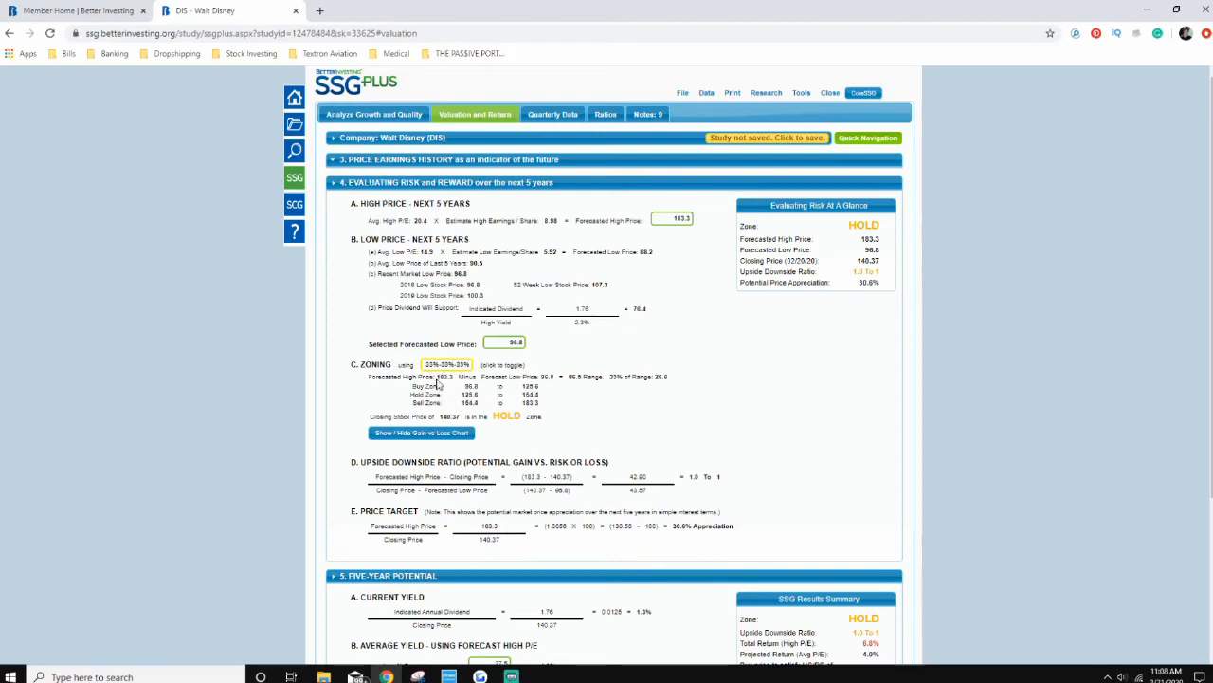
{"action": "left_click", "coordinate": [445, 370]}
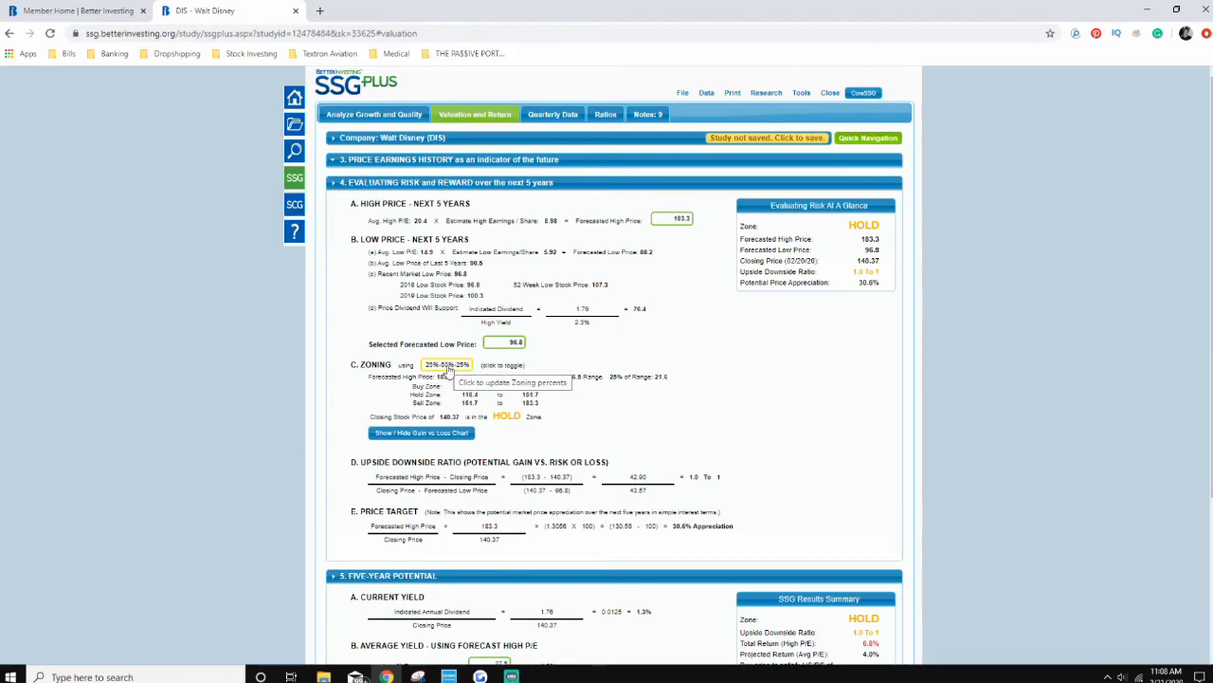
{"action": "left_click", "coordinate": [448, 369]}
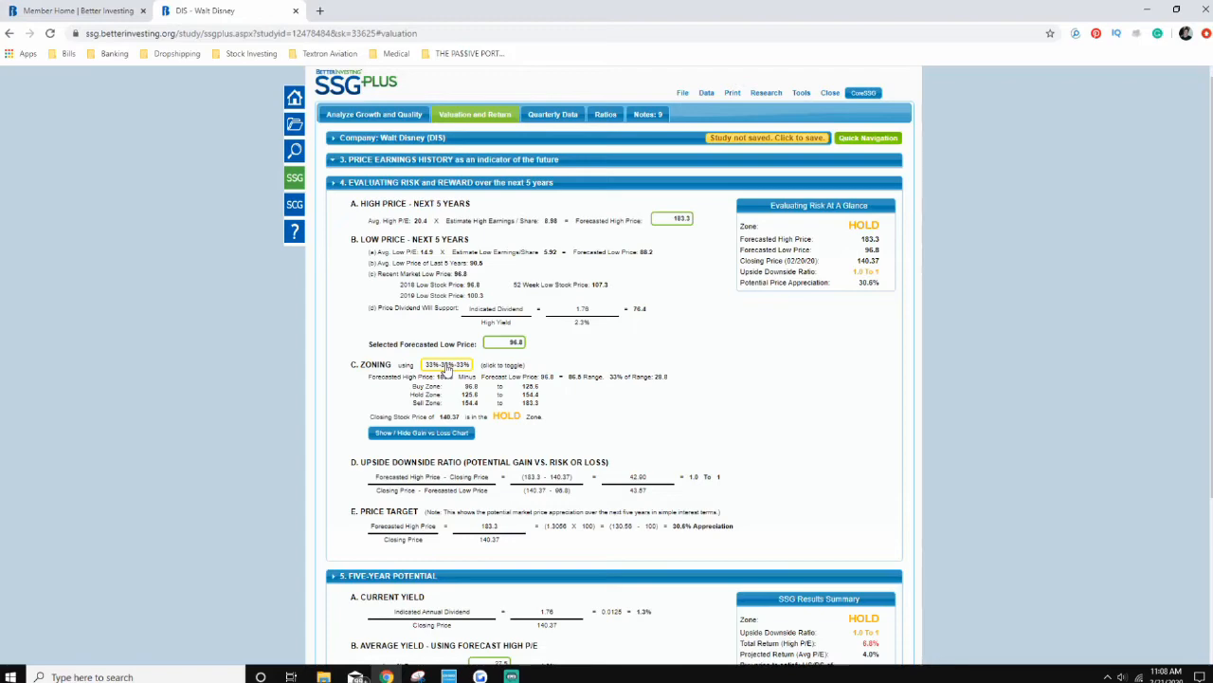
Step: Show the Potential Gain vs Loss chart, switch the zoning to 25%-50%-25% and display the chart again
{"action": "left_click", "coordinate": [428, 435]}
{"action": "scroll", "coordinate": [429, 437], "scroll_direction": "down", "scroll_amount": 1}
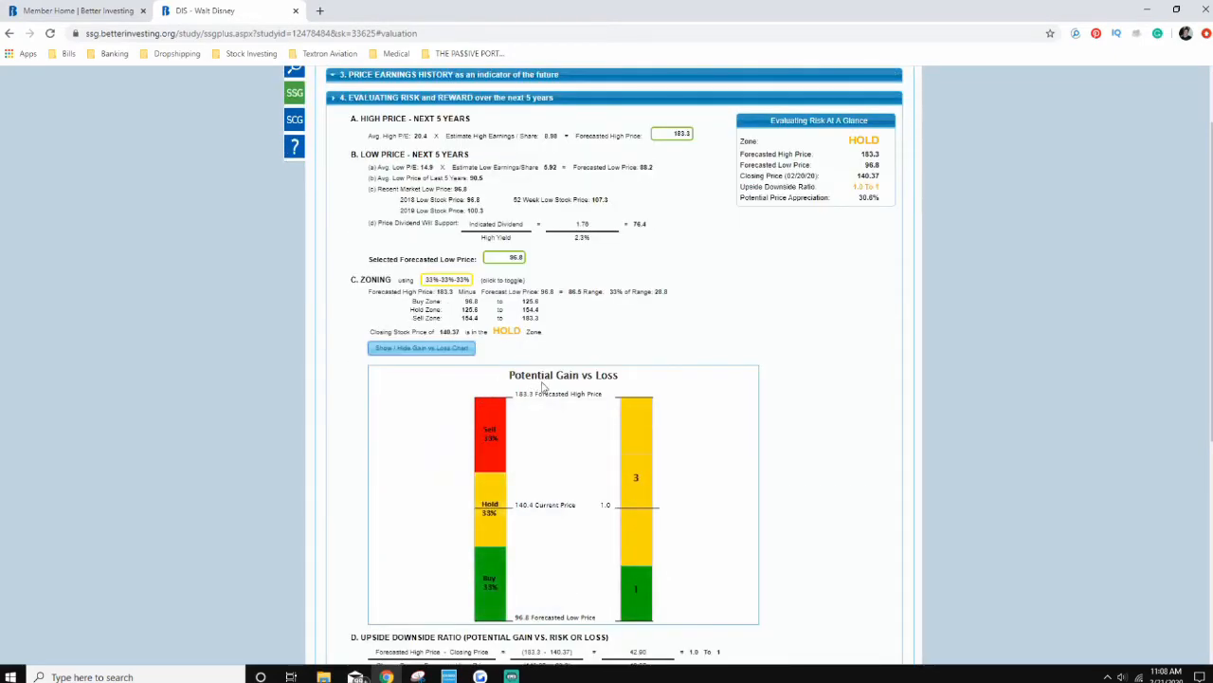
{"action": "scroll", "coordinate": [615, 404], "scroll_direction": "down", "scroll_amount": 1}
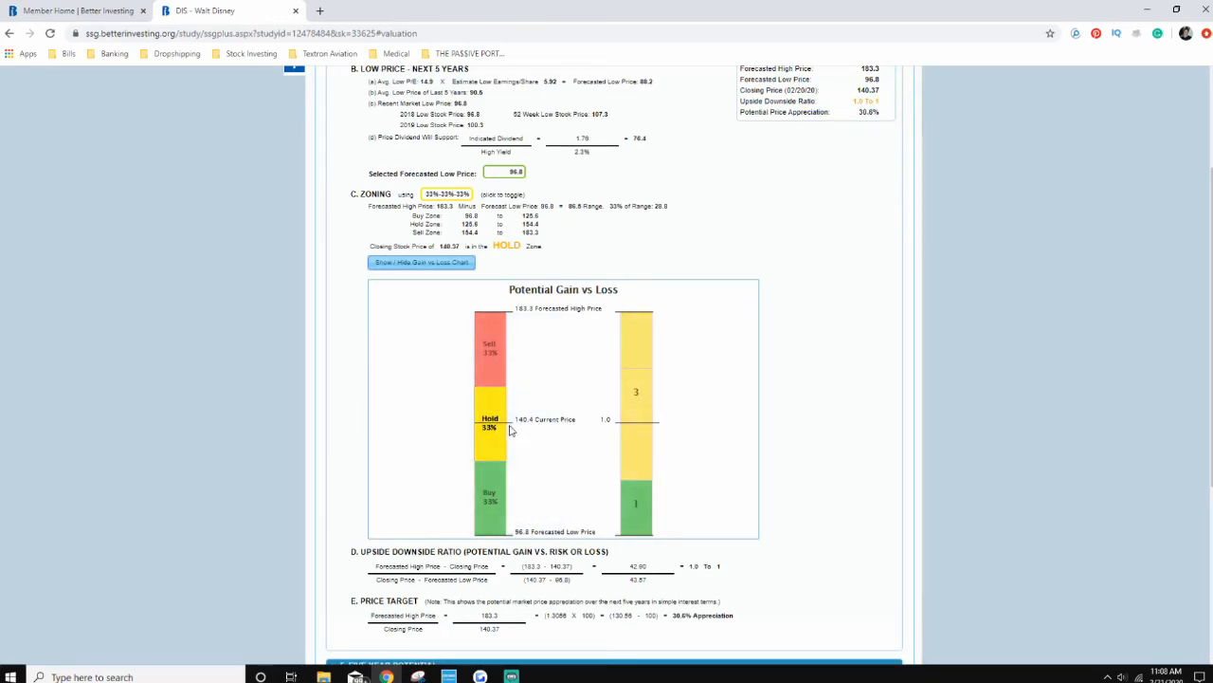
{"action": "left_click", "coordinate": [441, 195]}
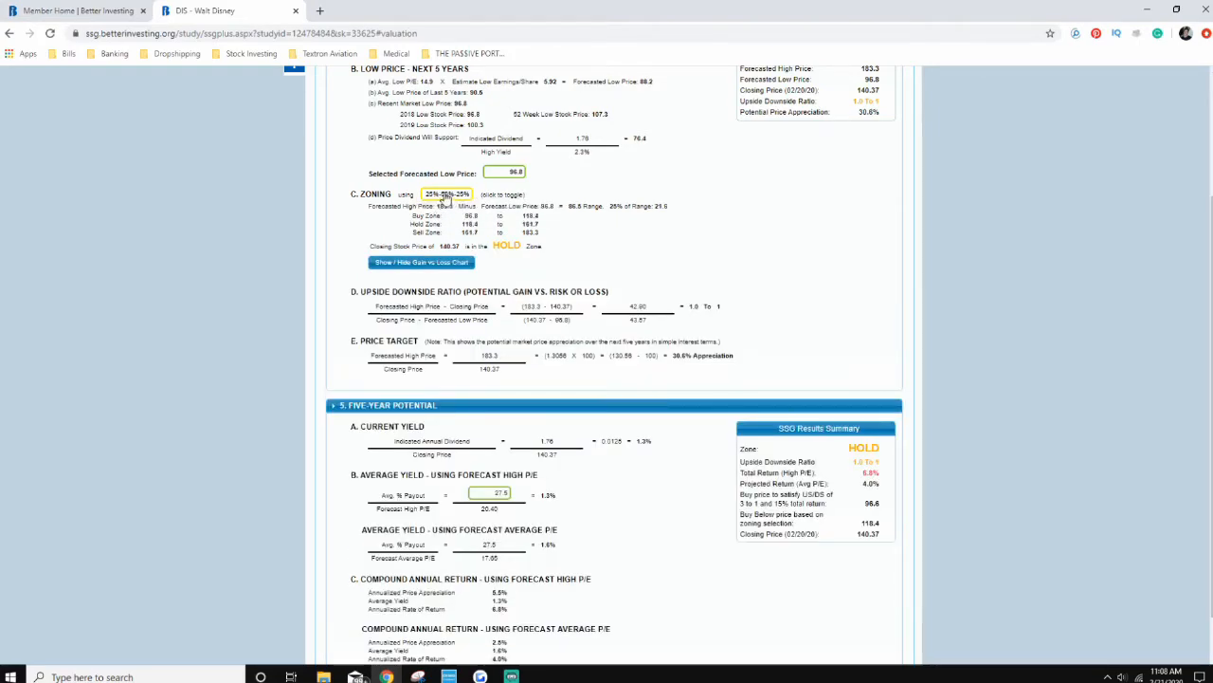
{"action": "left_click", "coordinate": [442, 268]}
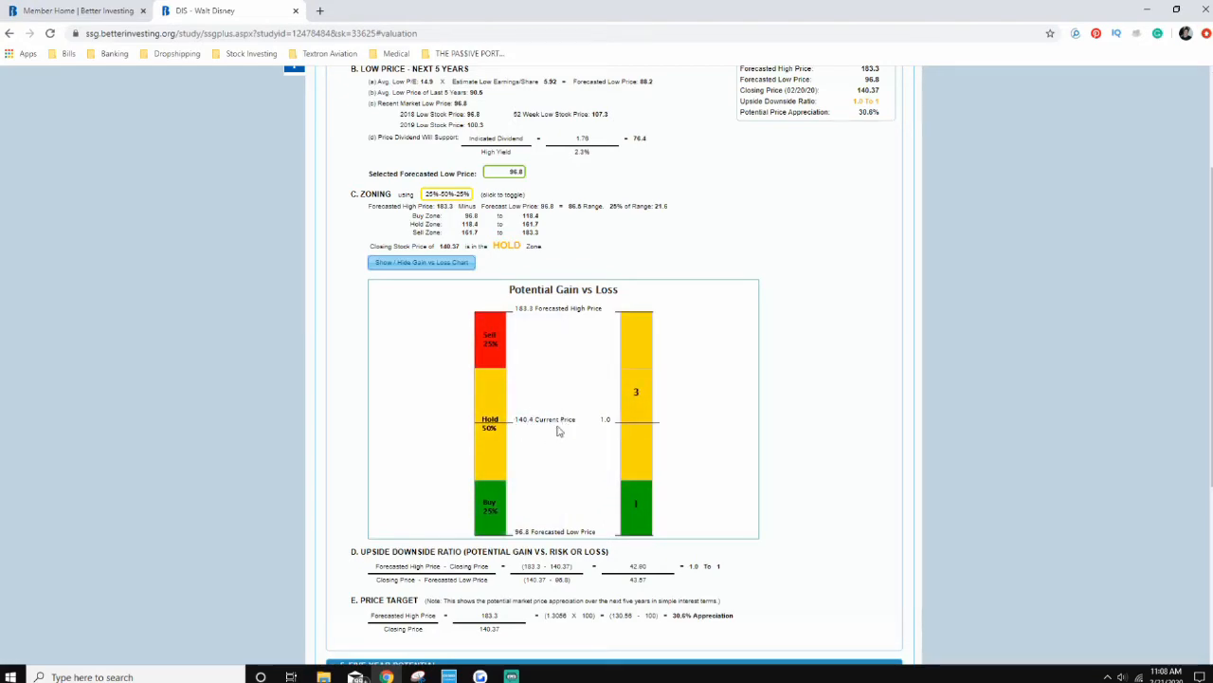
Step: Collapse the Five-Year Potential section at the end of the Valuation and Return page
{"action": "scroll", "coordinate": [555, 438], "scroll_direction": "down", "scroll_amount": 1}
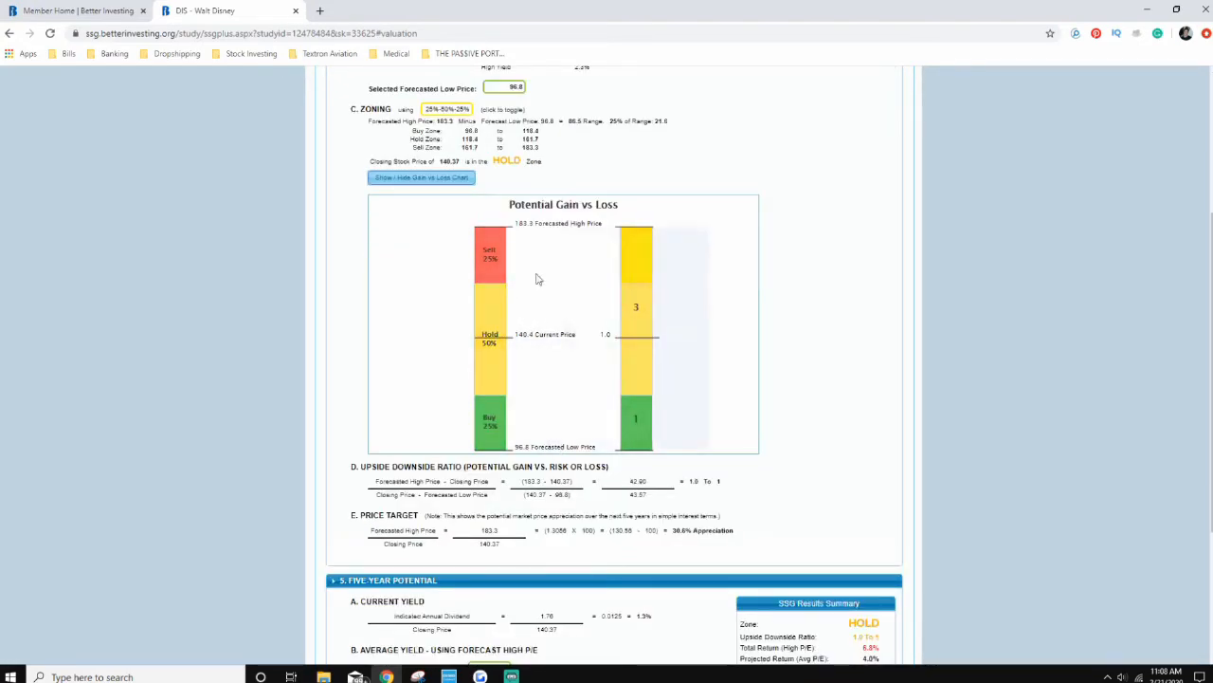
{"action": "scroll", "coordinate": [540, 276], "scroll_direction": "down", "scroll_amount": 1}
{"action": "scroll", "coordinate": [618, 258], "scroll_direction": "down", "scroll_amount": 1}
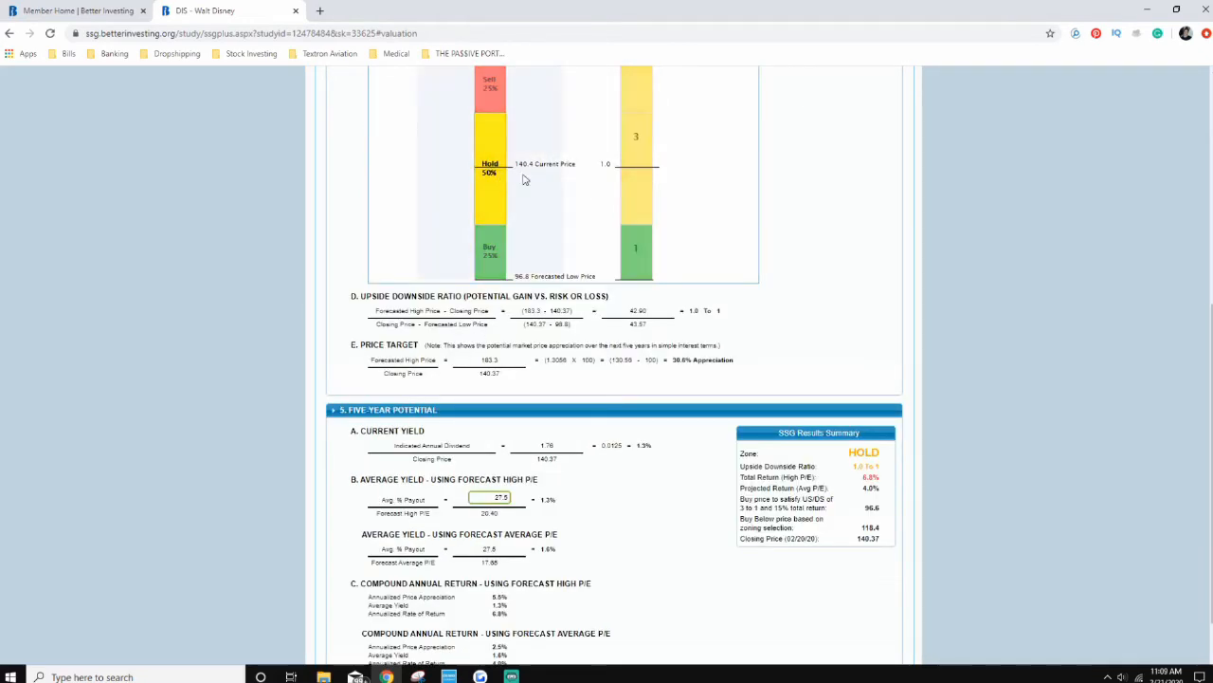
{"action": "scroll", "coordinate": [341, 360], "scroll_direction": "down", "scroll_amount": 1}
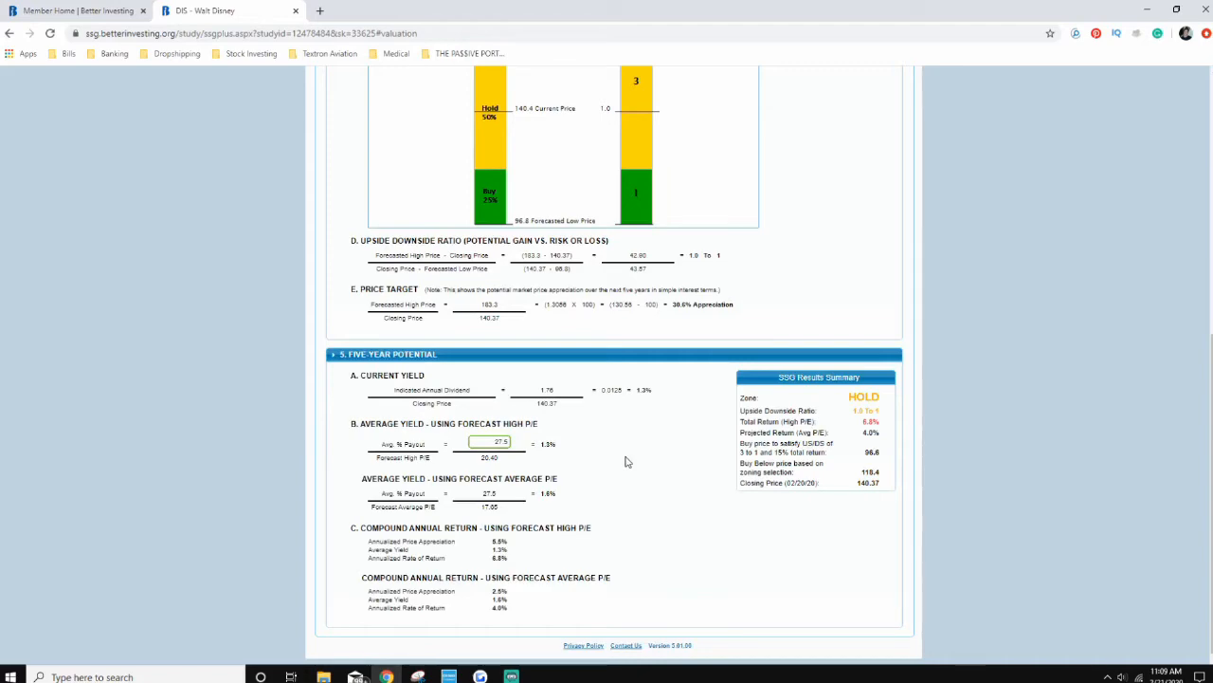
{"action": "left_click", "coordinate": [336, 357]}
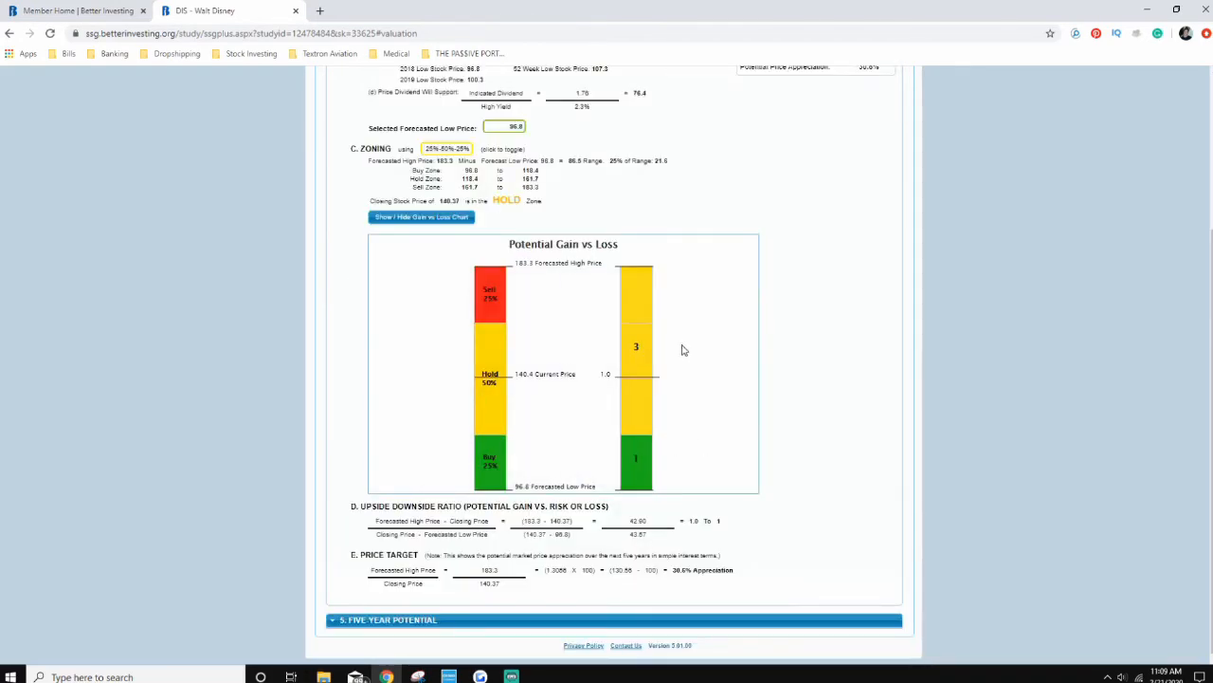
{"action": "scroll", "coordinate": [682, 347], "scroll_direction": "up", "scroll_amount": 3}
{"action": "scroll", "coordinate": [691, 382], "scroll_direction": "down", "scroll_amount": 1}
{"action": "scroll", "coordinate": [748, 409], "scroll_direction": "down", "scroll_amount": 1}
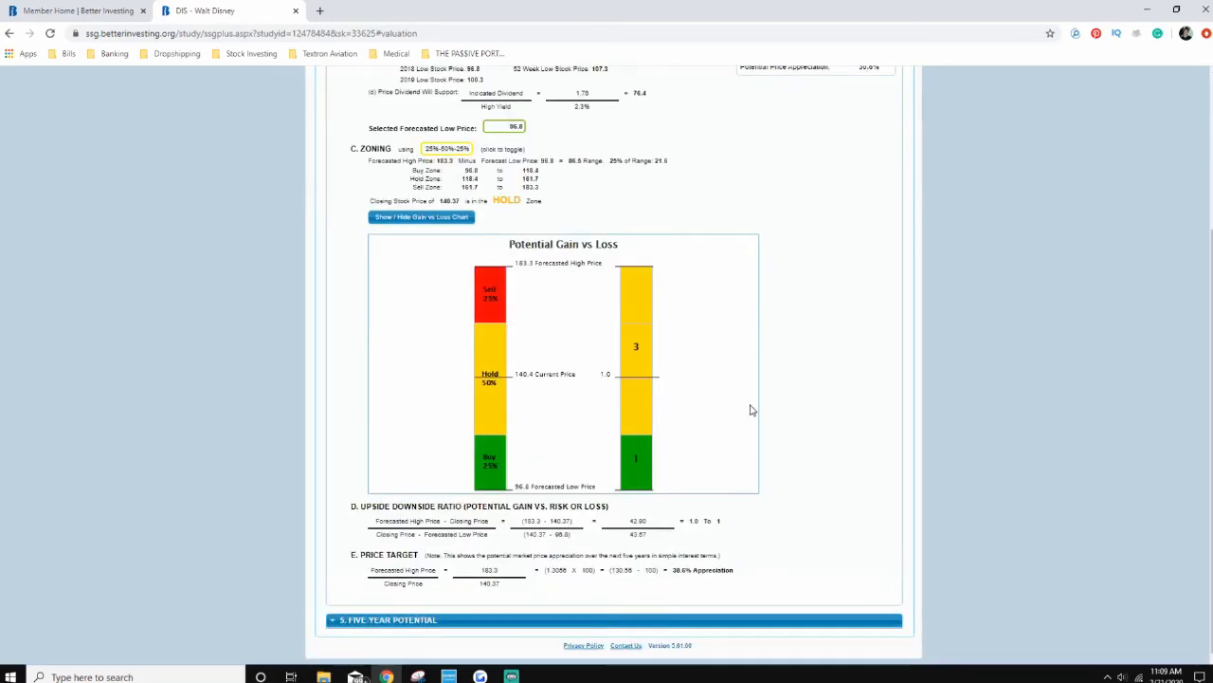
Step: Generate a PDF report with the Two Page Stock Selection Guide, all notes and the Quarterly Growth Trend Data
{"action": "scroll", "coordinate": [749, 410], "scroll_direction": "up", "scroll_amount": 3}
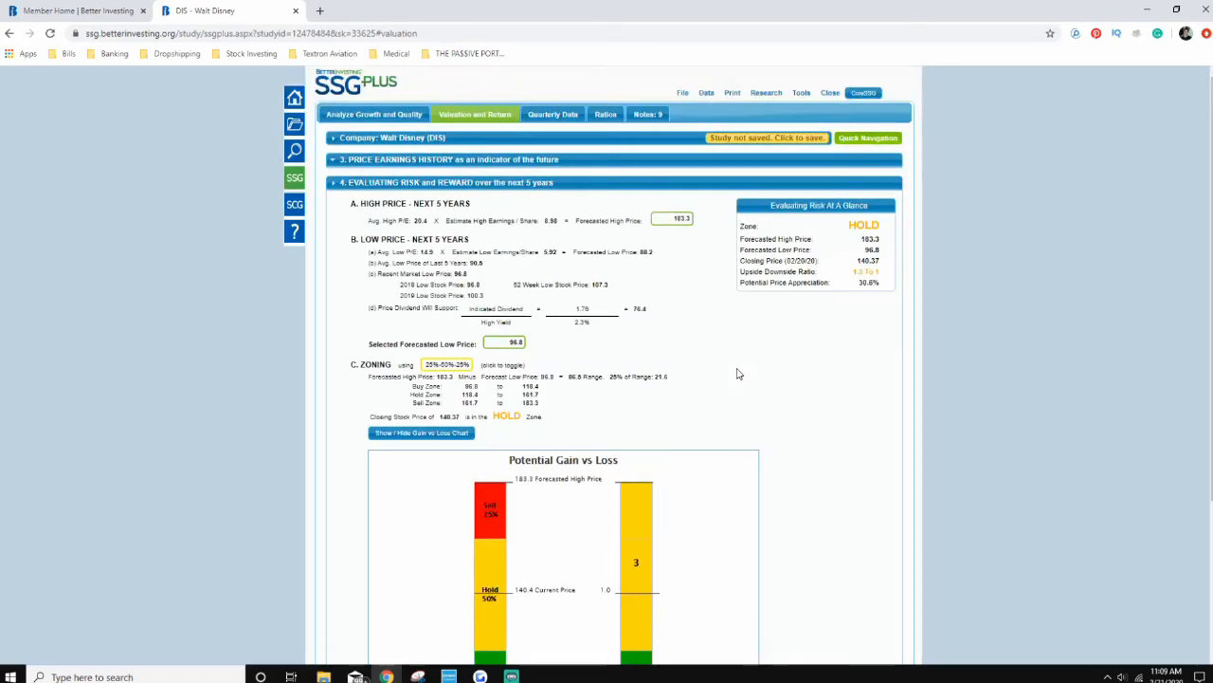
{"action": "left_click", "coordinate": [731, 95]}
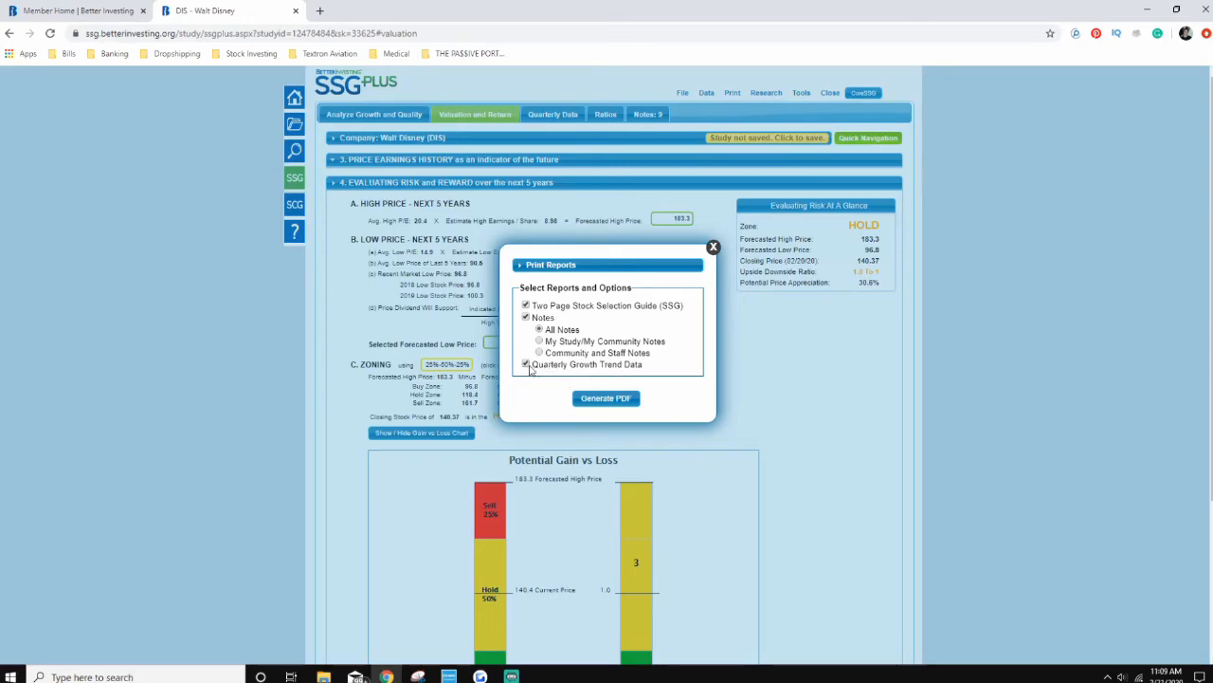
{"action": "left_click", "coordinate": [626, 402]}
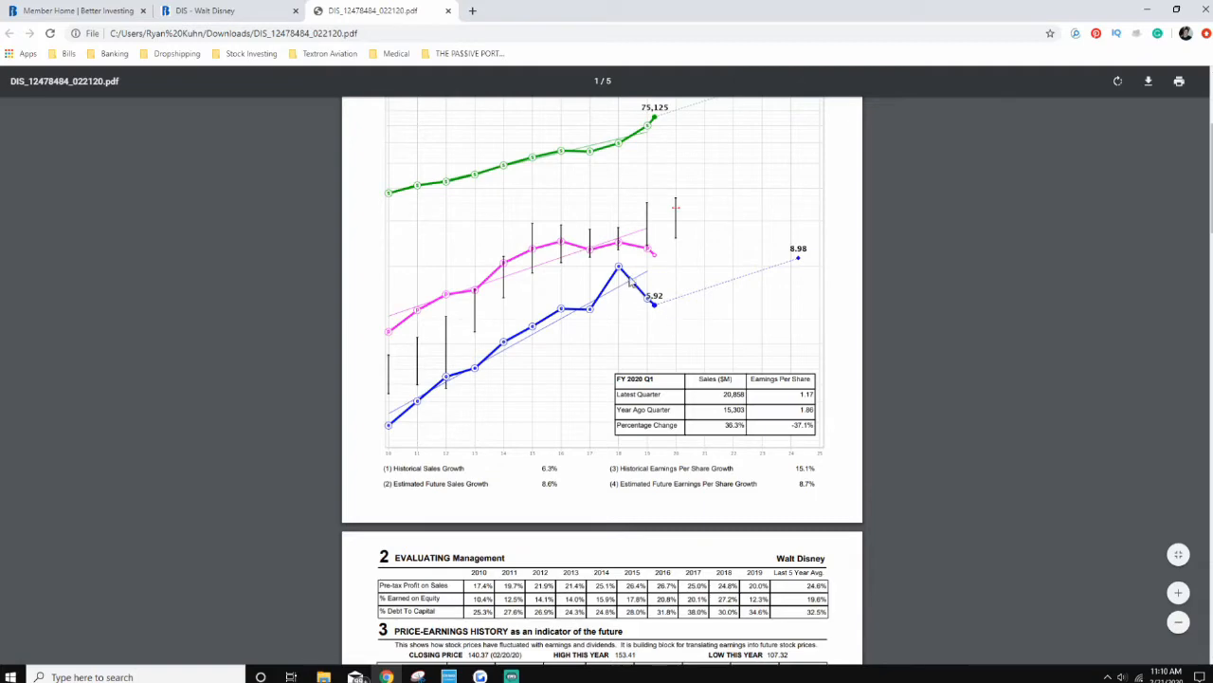
Step: Examine the historical and estimated future growth rates for sales and earnings per share below the report's Visual Analysis chart
{"action": "scroll", "coordinate": [651, 381], "scroll_direction": "down", "scroll_amount": 2}
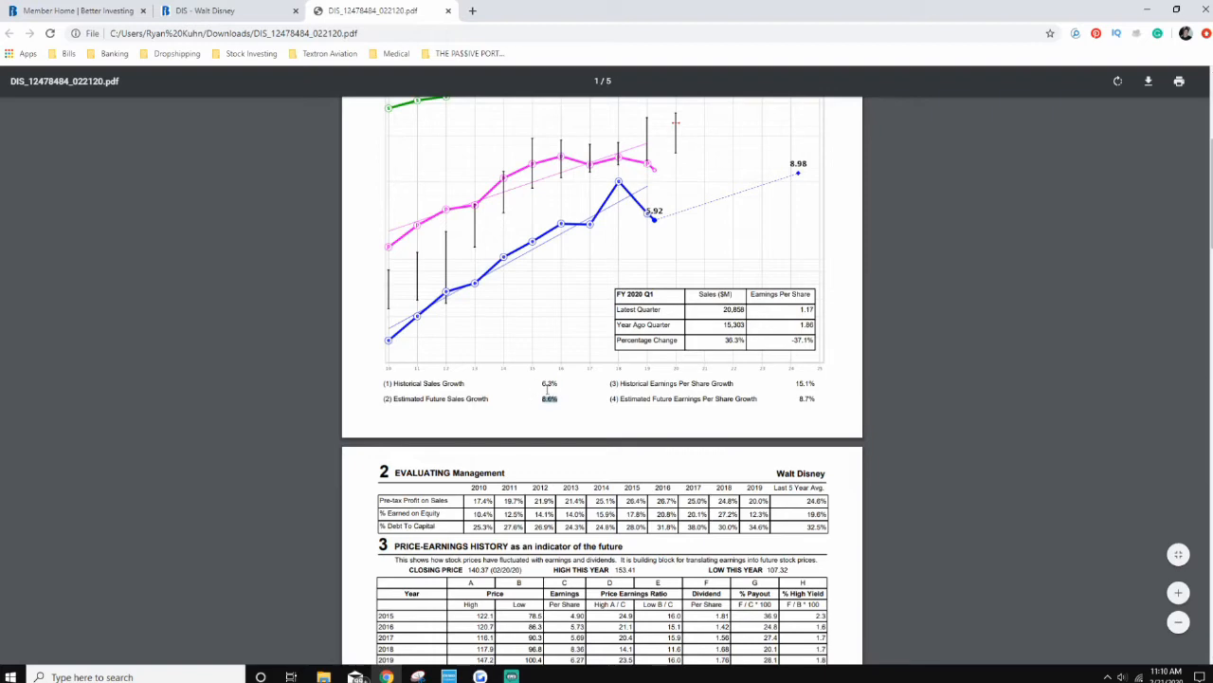
{"action": "left_click_drag", "start_coordinate": [542, 384], "coordinate": [561, 386]}
{"action": "double_click", "coordinate": [801, 383]}
{"action": "double_click", "coordinate": [806, 399]}
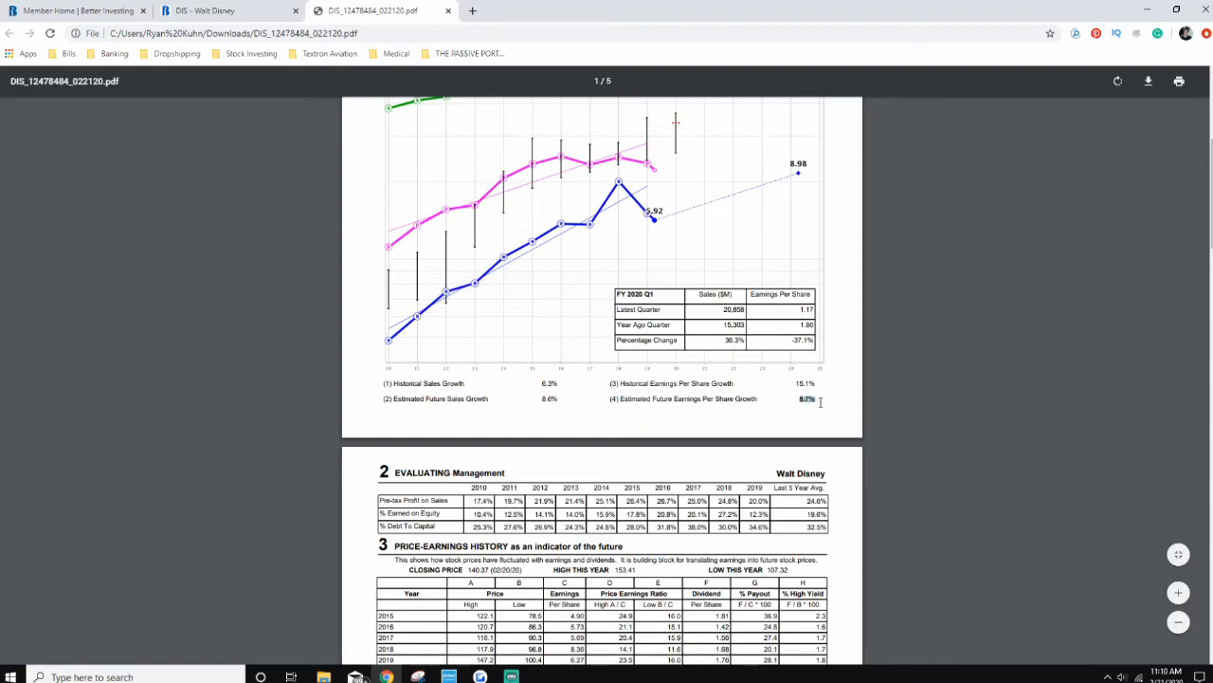
{"action": "left_click", "coordinate": [743, 433]}
Step: Review the report's second page, highlighting the forecasted high price, the selected forecasted low price and the zone rating
{"action": "scroll", "coordinate": [693, 418], "scroll_direction": "down", "scroll_amount": 2}
{"action": "scroll", "coordinate": [481, 361], "scroll_direction": "down", "scroll_amount": 1}
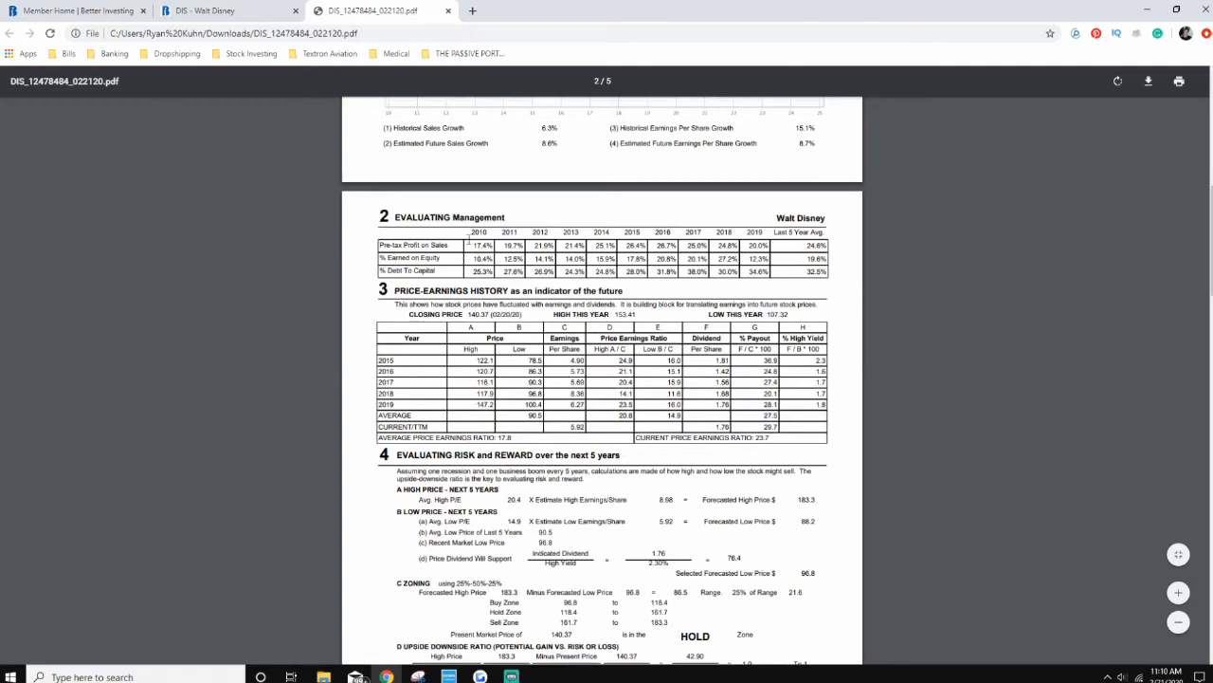
{"action": "scroll", "coordinate": [394, 367], "scroll_direction": "down", "scroll_amount": 2}
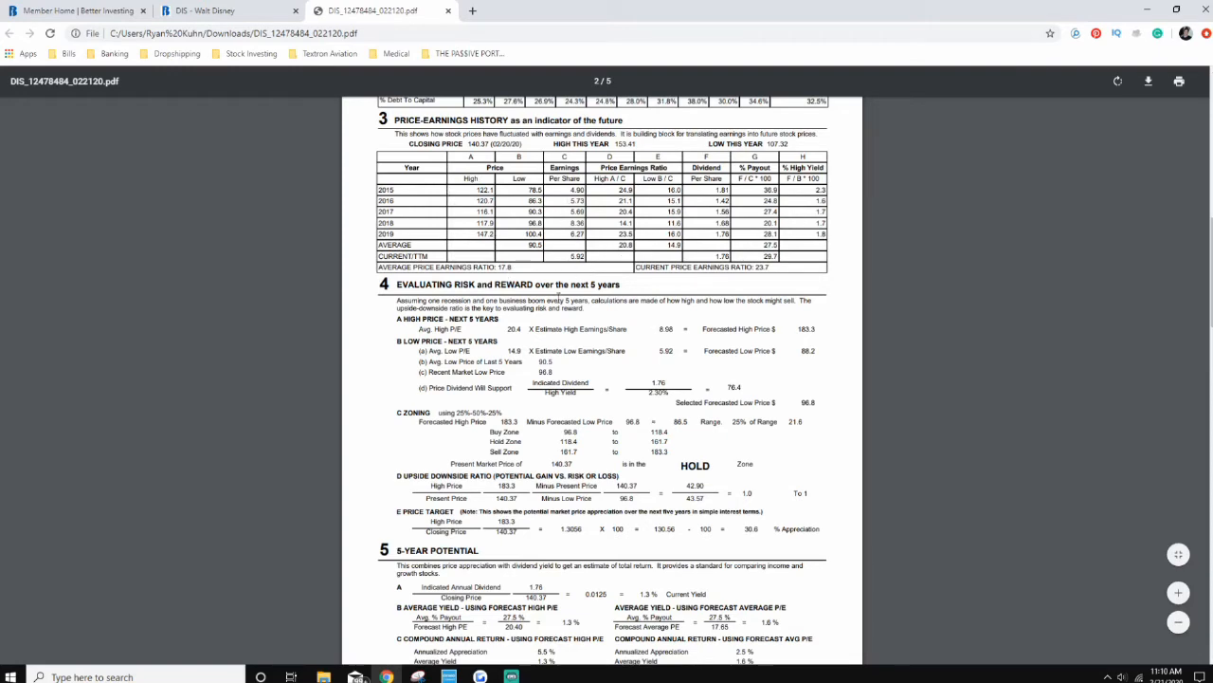
{"action": "scroll", "coordinate": [555, 272], "scroll_direction": "down", "scroll_amount": 1}
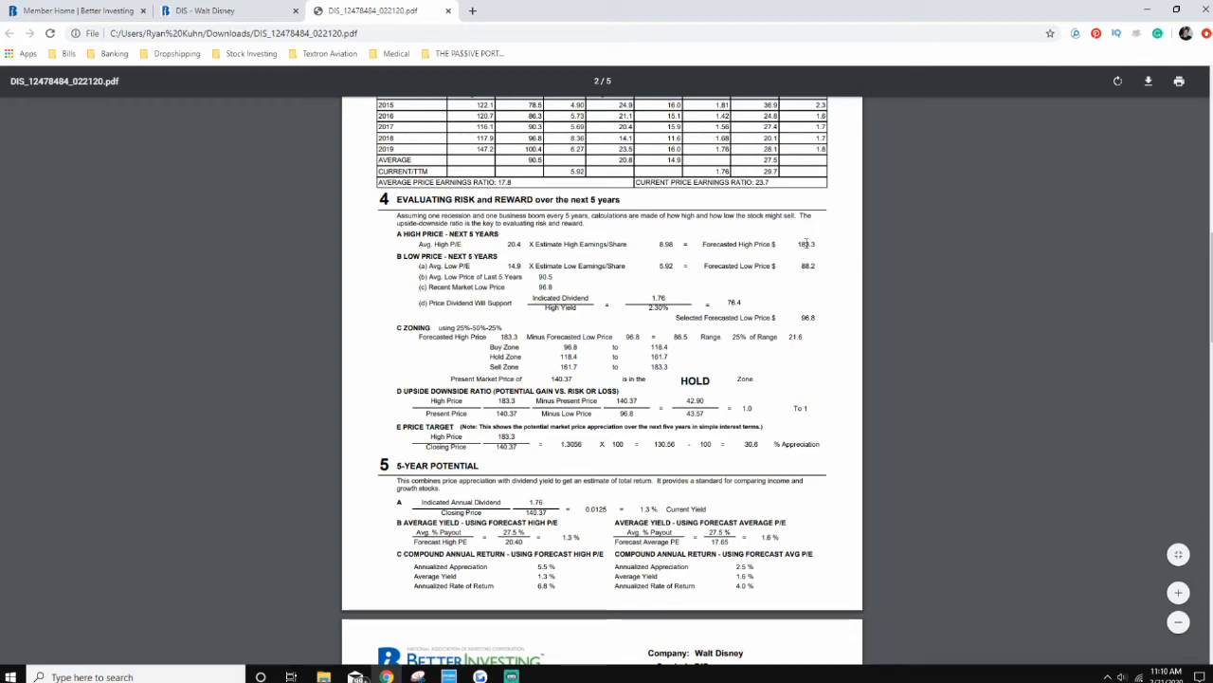
{"action": "left_click_drag", "start_coordinate": [798, 244], "coordinate": [812, 245]}
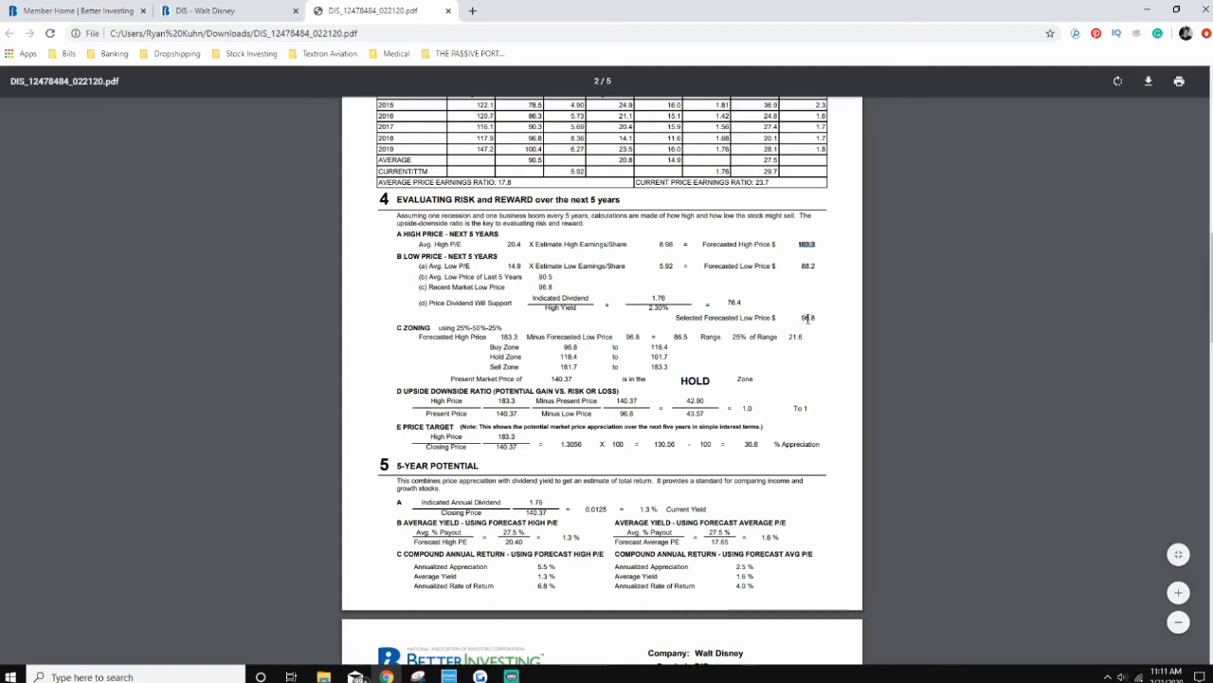
{"action": "left_click_drag", "start_coordinate": [802, 318], "coordinate": [829, 320]}
{"action": "left_click_drag", "start_coordinate": [680, 381], "coordinate": [750, 380]}
{"action": "left_click", "coordinate": [708, 377]}
Step: Look over the 5-Year Potential results and the community notes on the report's third page
{"action": "scroll", "coordinate": [750, 444], "scroll_direction": "down", "scroll_amount": 2}
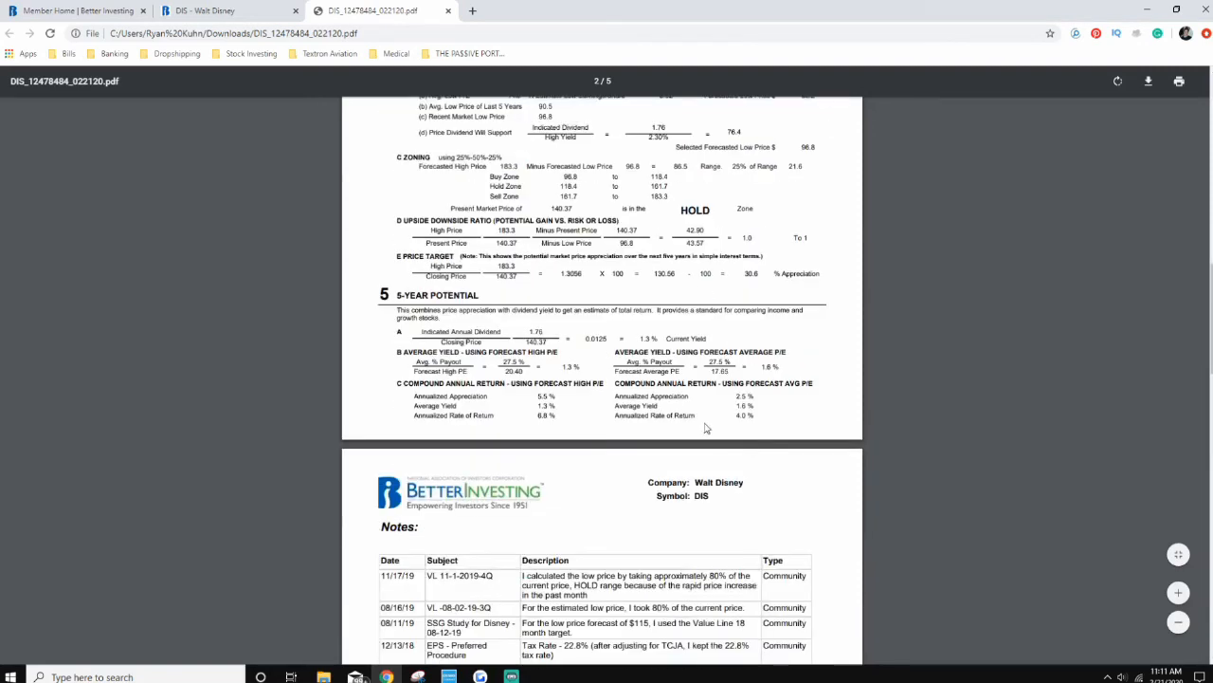
{"action": "scroll", "coordinate": [587, 420], "scroll_direction": "down", "scroll_amount": 1}
{"action": "scroll", "coordinate": [637, 433], "scroll_direction": "down", "scroll_amount": 3}
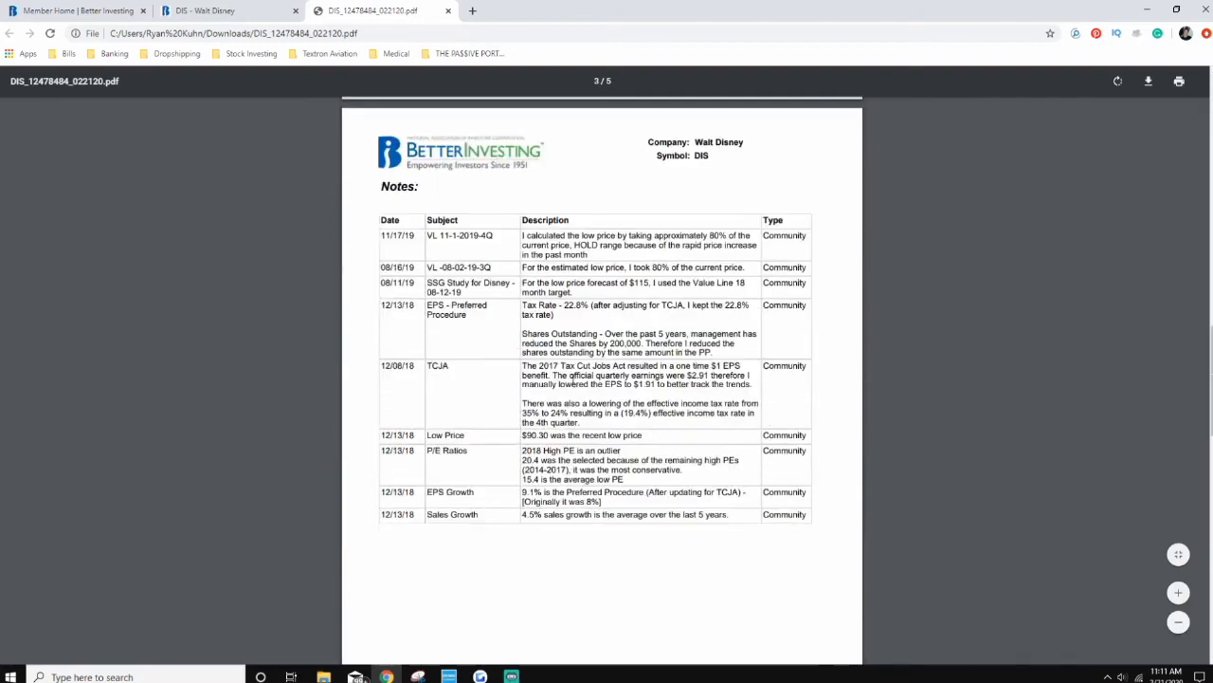
{"action": "scroll", "coordinate": [702, 301], "scroll_direction": "up", "scroll_amount": 1}
{"action": "scroll", "coordinate": [702, 302], "scroll_direction": "up", "scroll_amount": 1}
{"action": "scroll", "coordinate": [661, 327], "scroll_direction": "down", "scroll_amount": 2}
{"action": "left_click_drag", "start_coordinate": [765, 240], "coordinate": [810, 243]}
{"action": "left_click", "coordinate": [775, 271]}
{"action": "scroll", "coordinate": [747, 407], "scroll_direction": "down", "scroll_amount": 2}
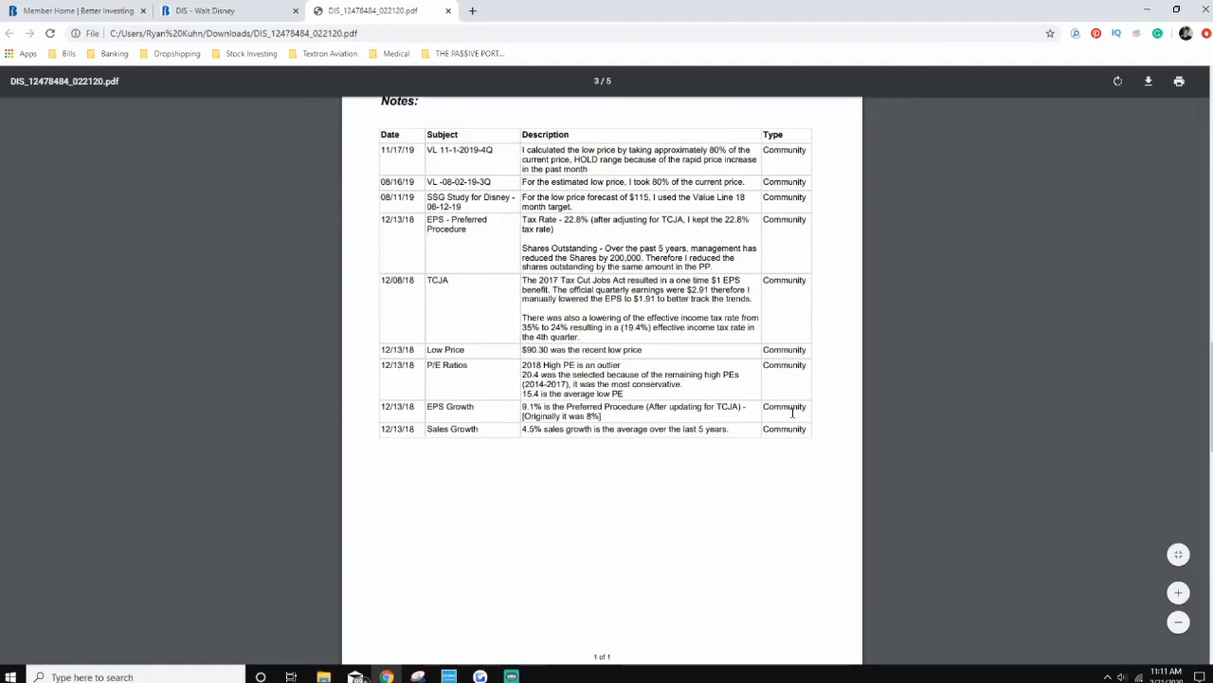
Step: Examine the Quarterly Growth Trend Data through its oldest period, 12/09, and return to the report's first page
{"action": "scroll", "coordinate": [747, 406], "scroll_direction": "down", "scroll_amount": 6}
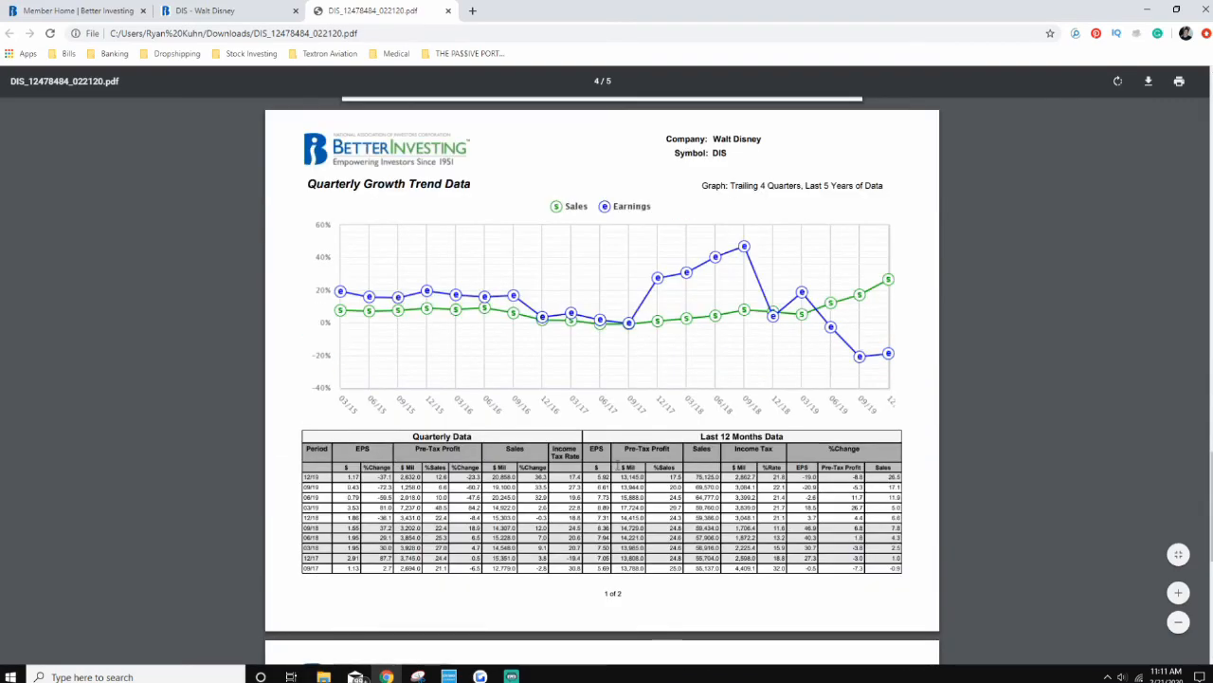
{"action": "scroll", "coordinate": [669, 285], "scroll_direction": "down", "scroll_amount": 2}
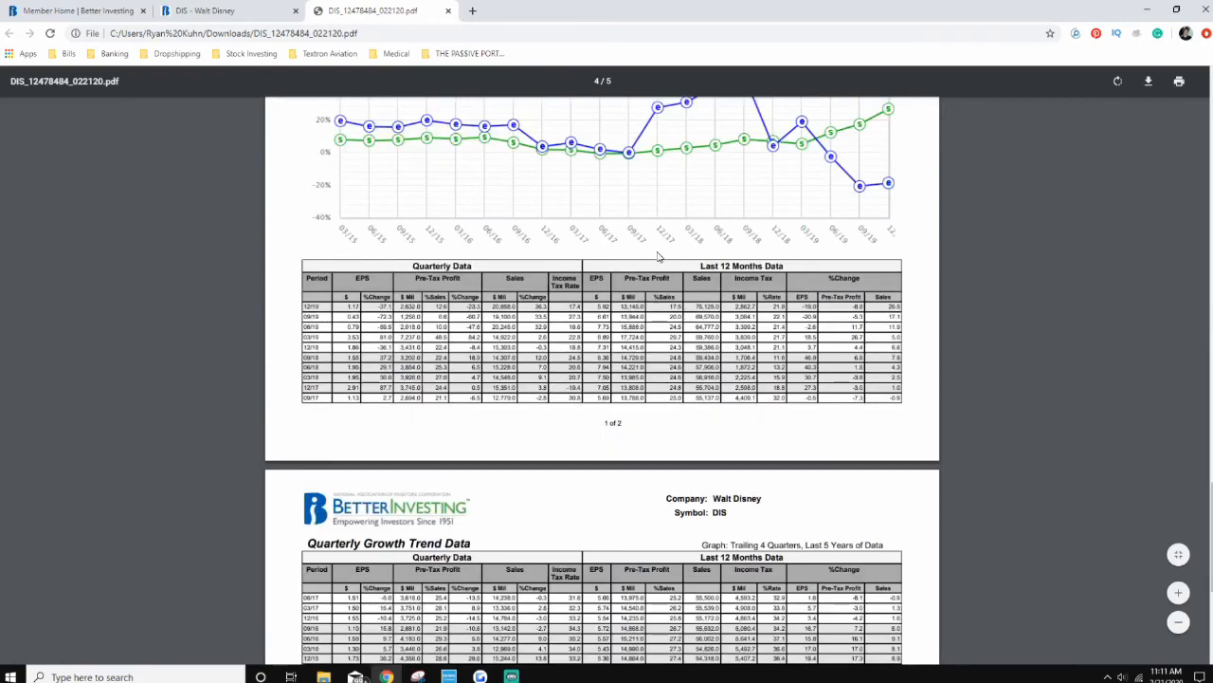
{"action": "scroll", "coordinate": [649, 292], "scroll_direction": "down", "scroll_amount": 1}
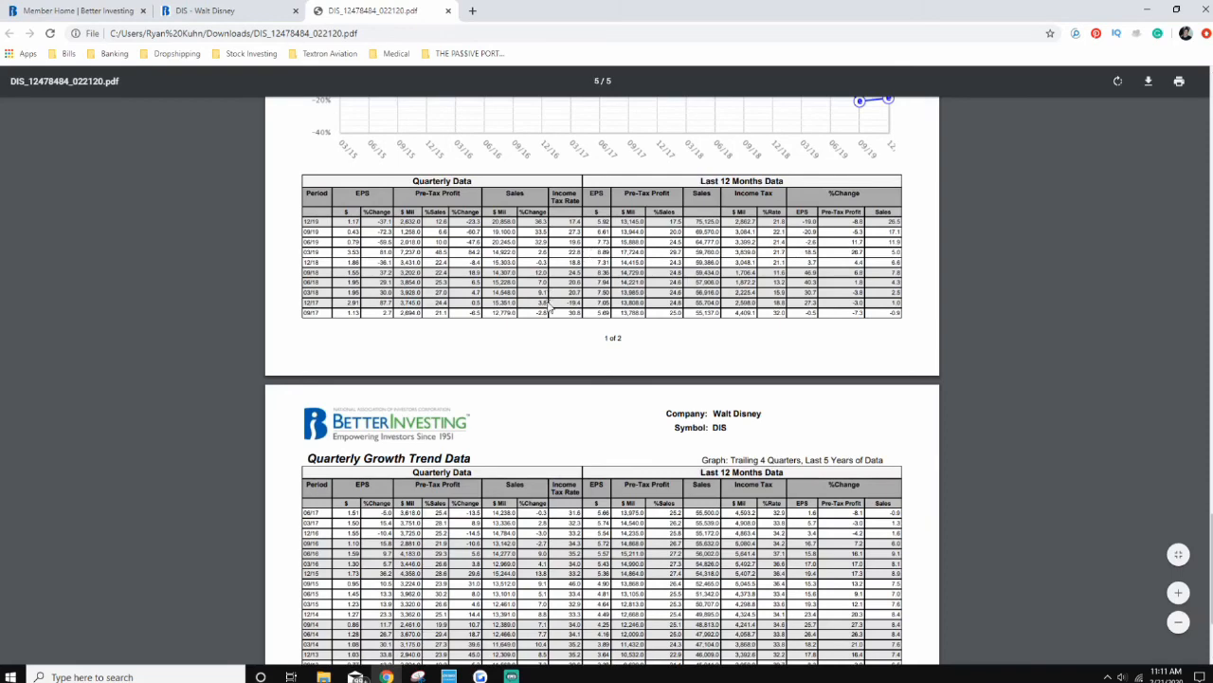
{"action": "scroll", "coordinate": [684, 301], "scroll_direction": "down", "scroll_amount": 2}
{"action": "scroll", "coordinate": [458, 393], "scroll_direction": "down", "scroll_amount": 1}
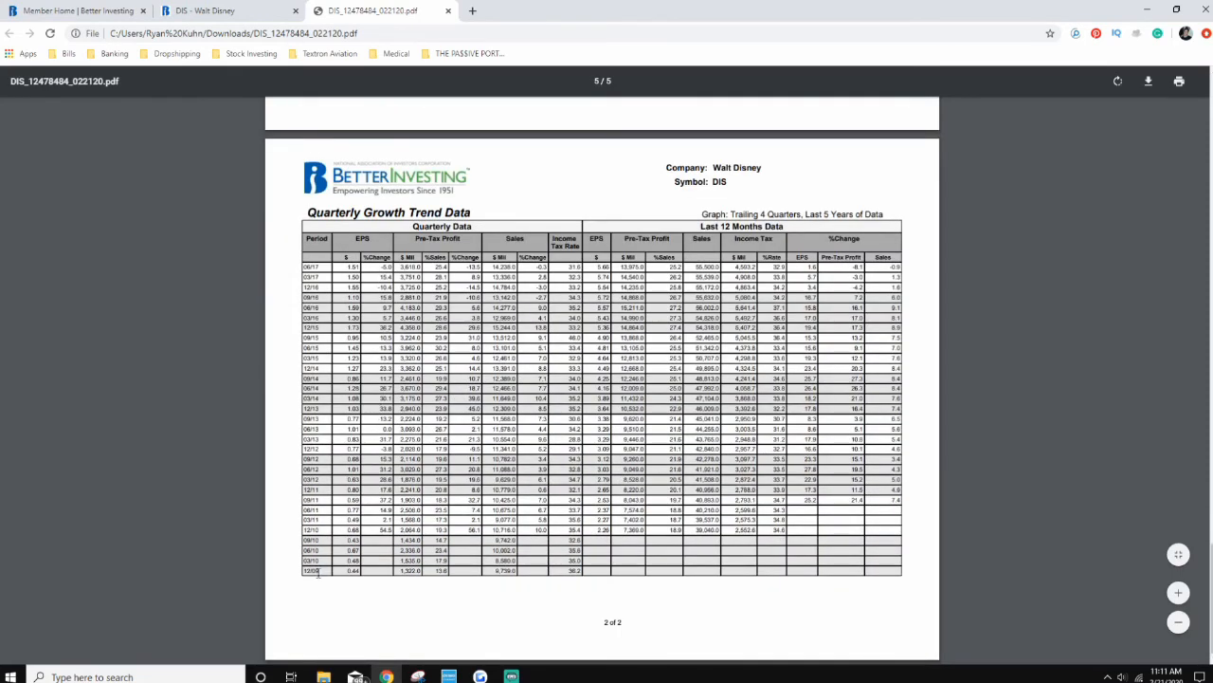
{"action": "left_click_drag", "start_coordinate": [318, 572], "coordinate": [303, 576]}
{"action": "scroll", "coordinate": [775, 360], "scroll_direction": "up", "scroll_amount": 1}
{"action": "scroll", "coordinate": [769, 368], "scroll_direction": "down", "scroll_amount": 1}
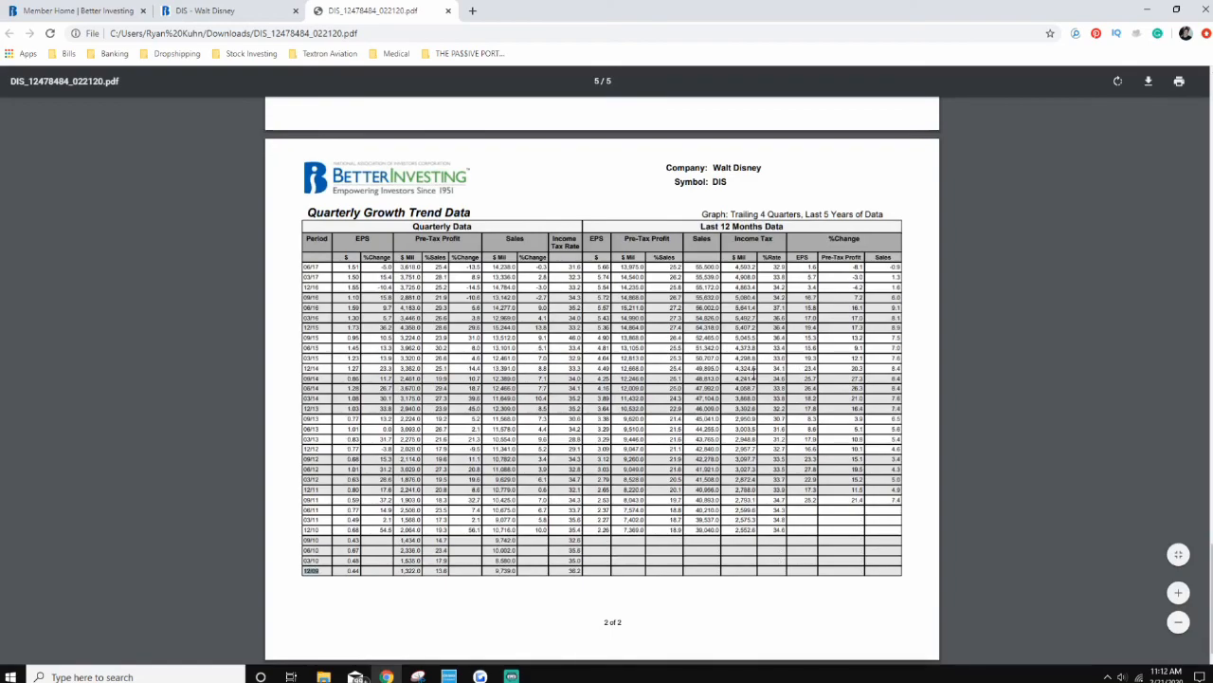
{"action": "scroll", "coordinate": [748, 366], "scroll_direction": "up", "scroll_amount": 20}
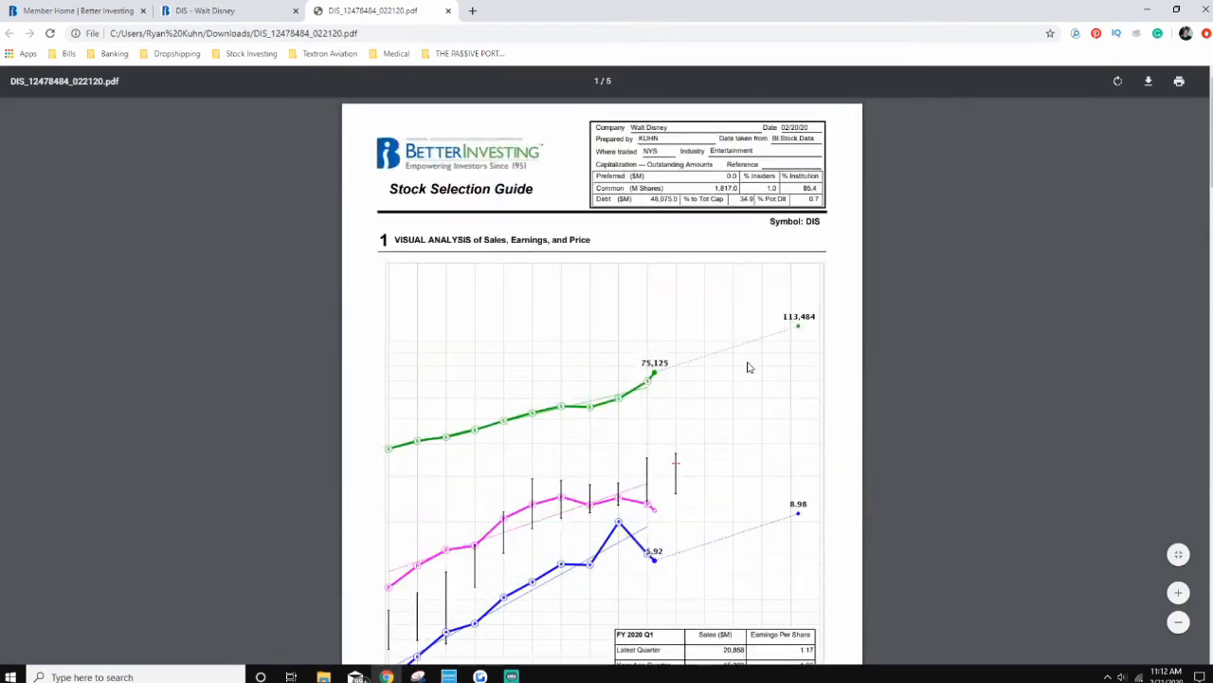